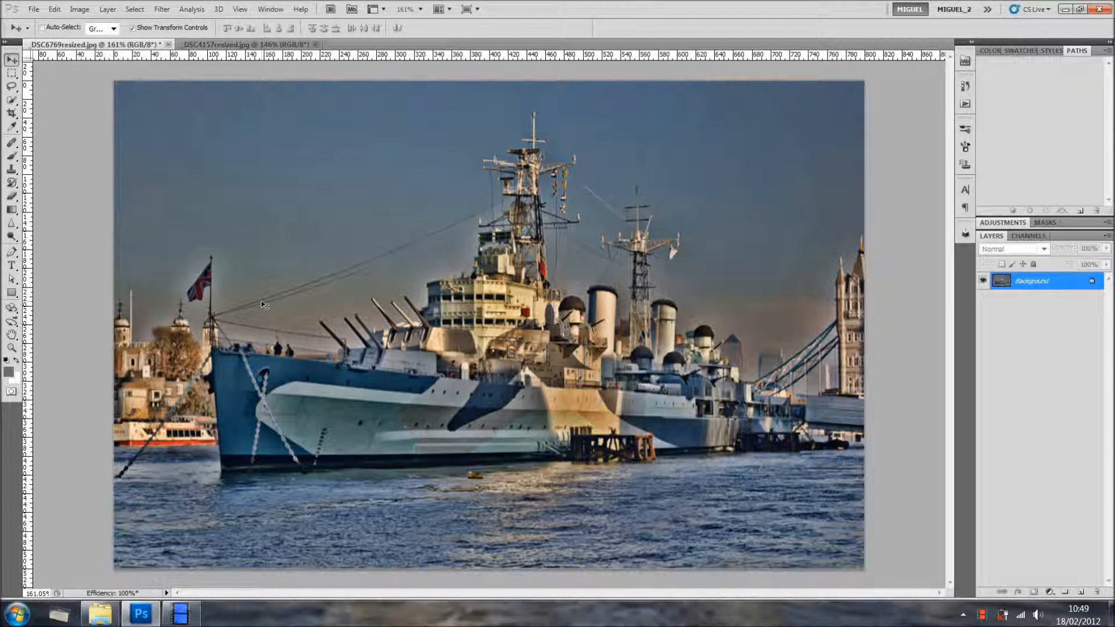
- Activate the Healing Brush and sample a clean patch of sky beside the flag as its source
{"action": "left_click", "coordinate": [11, 143]}
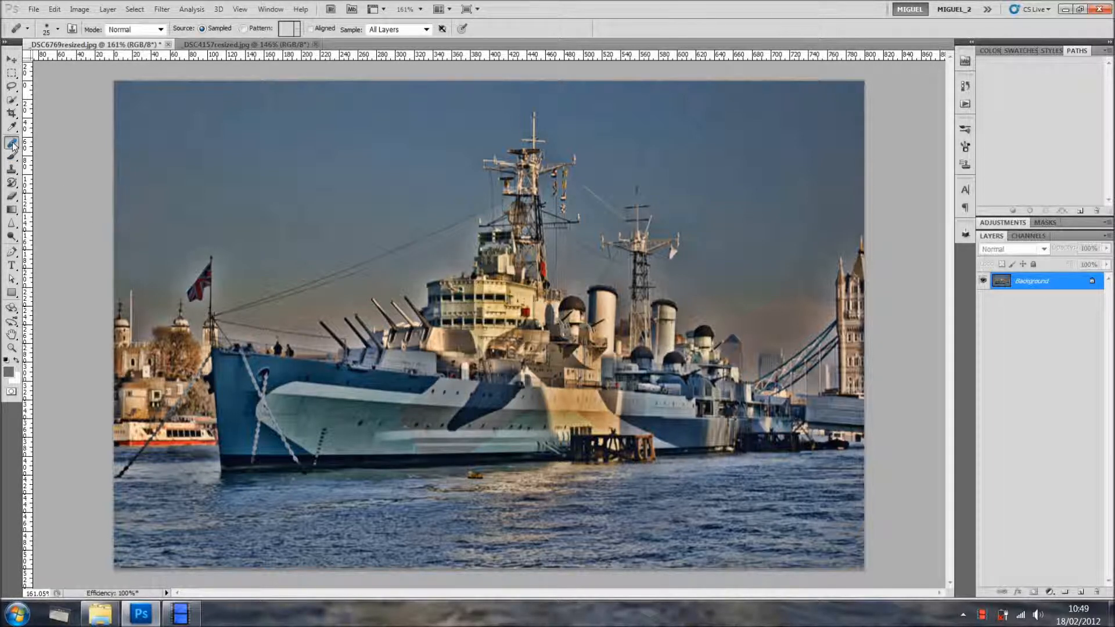
{"action": "right_click", "coordinate": [13, 145]}
{"action": "left_click", "coordinate": [56, 153]}
{"action": "mouse_move", "coordinate": [325, 276]}
{"action": "left_mouse_down"}
{"action": "mouse_move", "coordinate": [410, 241]}
{"action": "mouse_move", "coordinate": [307, 286]}
{"action": "left_mouse_up"}
{"action": "key", "text": "ctrl+z"}
{"action": "left_click", "coordinate": [236, 292], "text": "alt"}
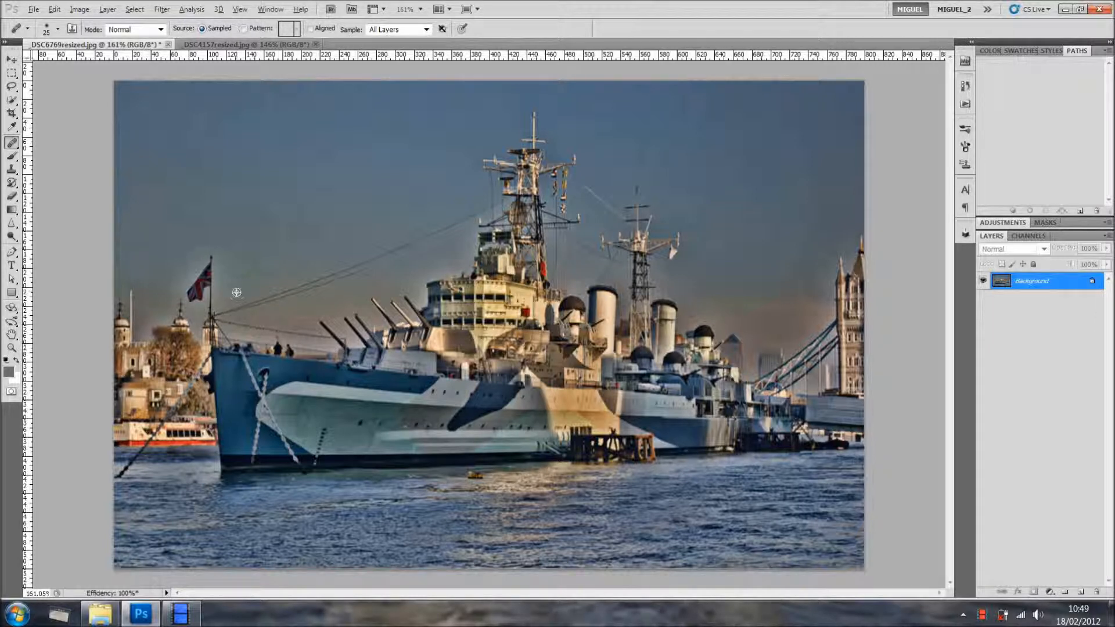
- Draw a pen path along the long cable from the bow toward the mast and save it as Path 1
{"action": "left_click", "coordinate": [11, 252]}
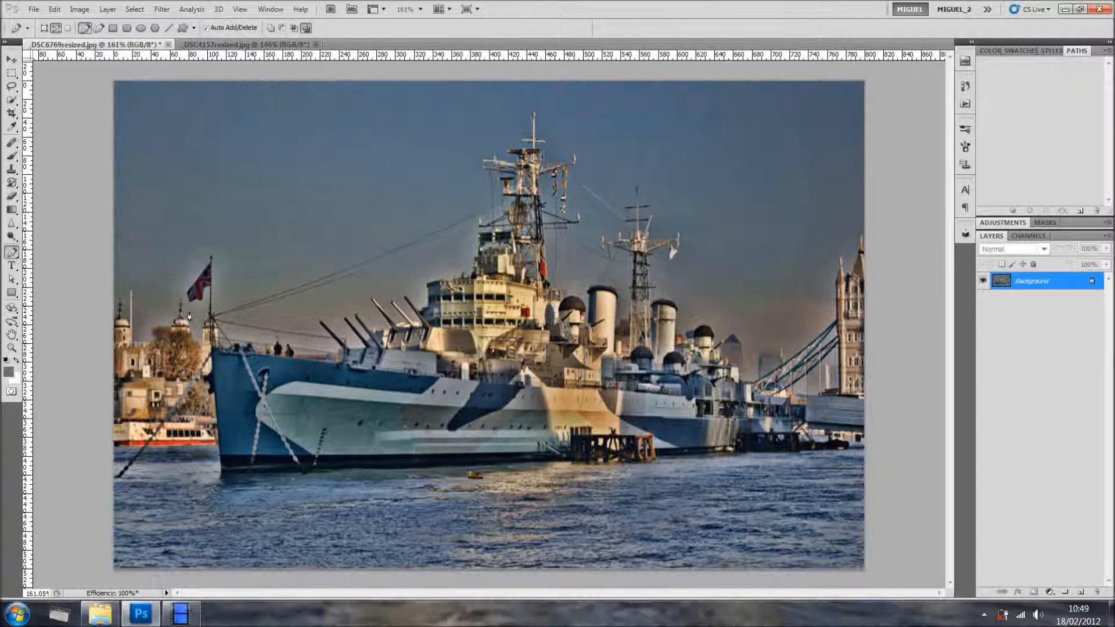
{"action": "left_click", "coordinate": [224, 317]}
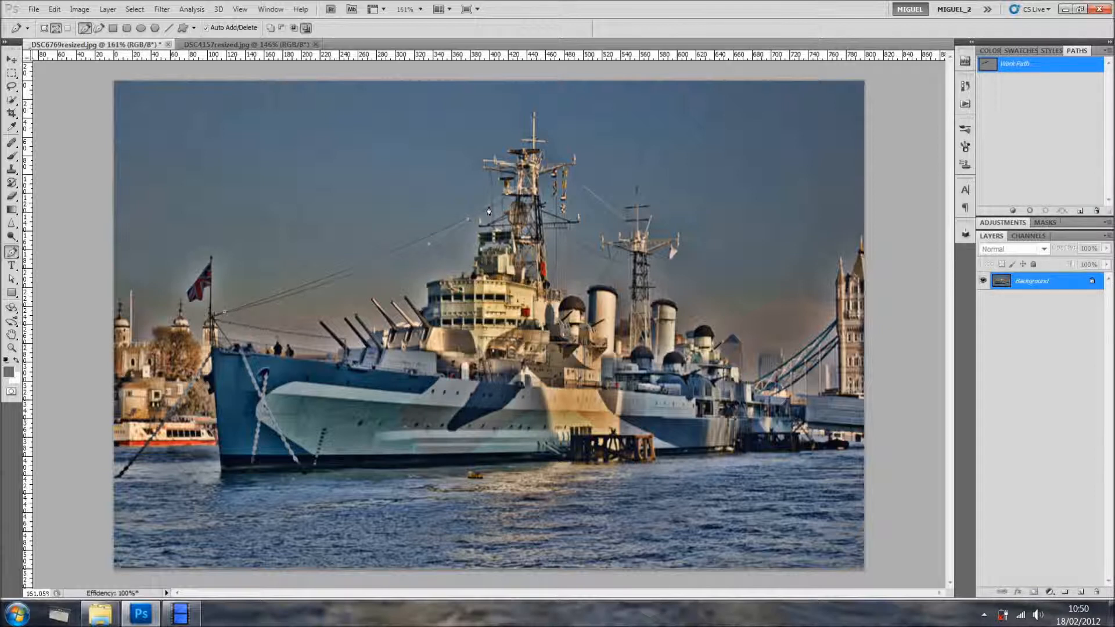
{"action": "double_click", "coordinate": [1026, 65]}
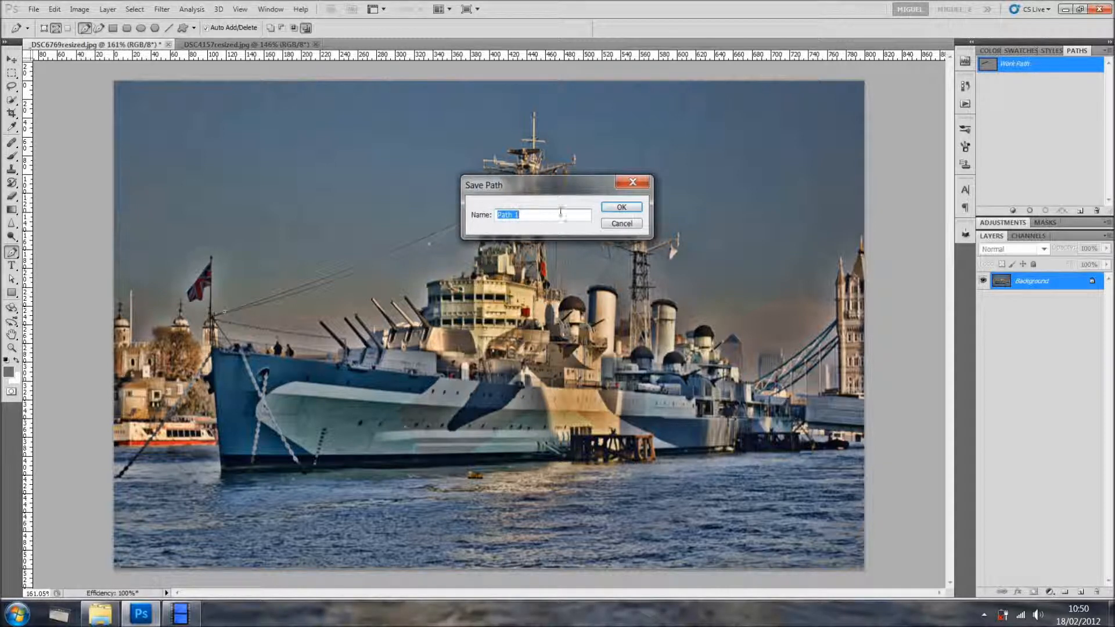
{"action": "left_click", "coordinate": [620, 208]}
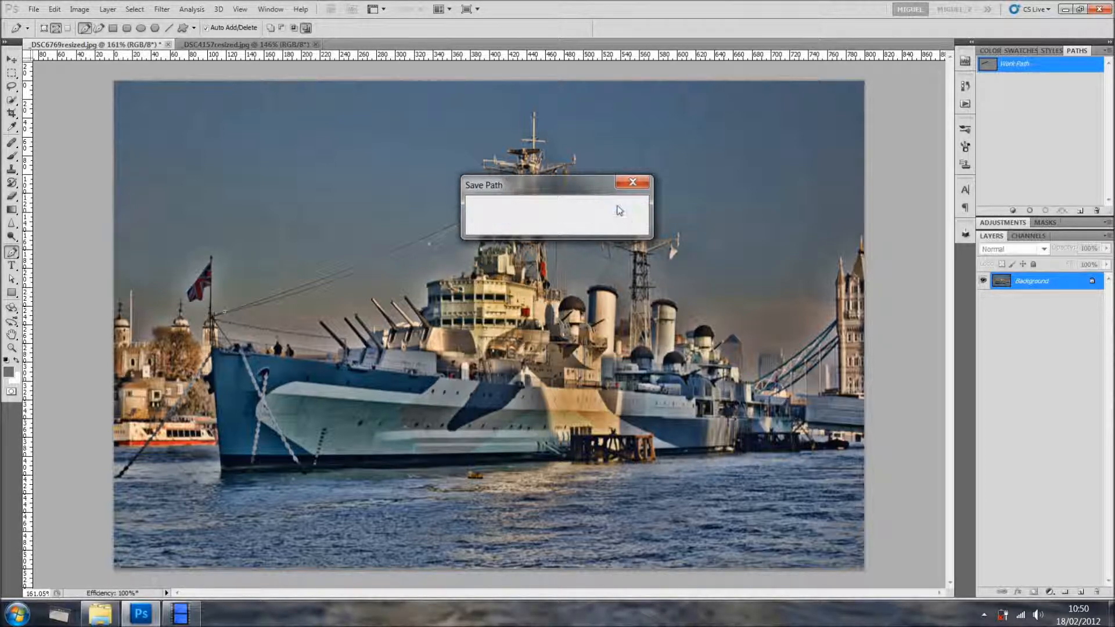
- Stroke Path 1 with the Healing Brush, without simulated pressure, to remove the cable from the sky, and deselect the path
{"action": "right_click", "coordinate": [1025, 64]}
{"action": "left_click", "coordinate": [1039, 142]}
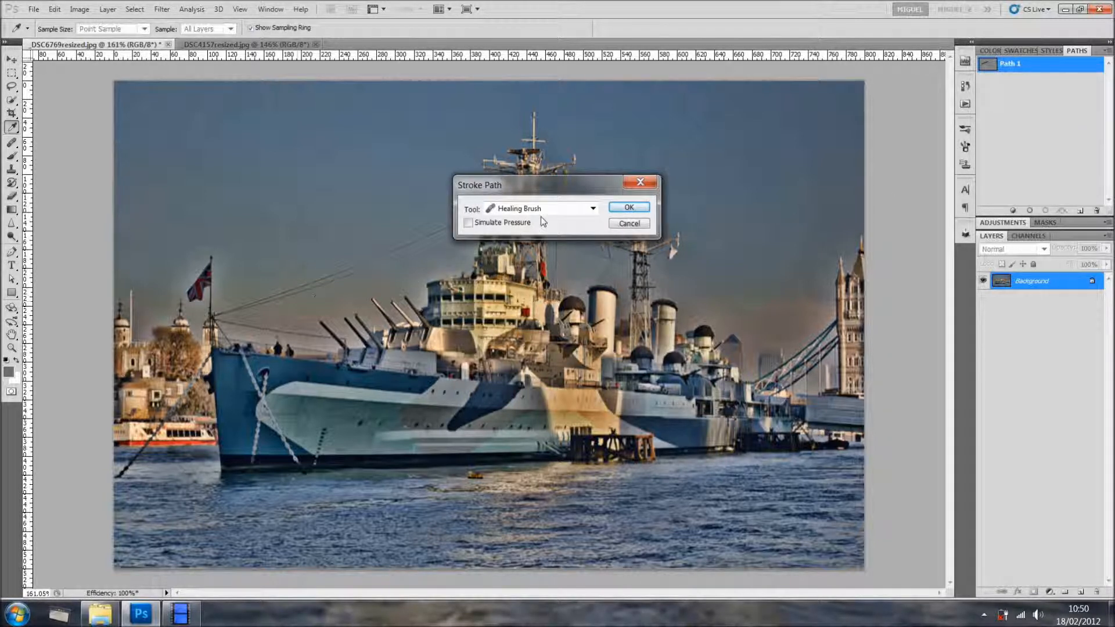
{"action": "left_click", "coordinate": [591, 208]}
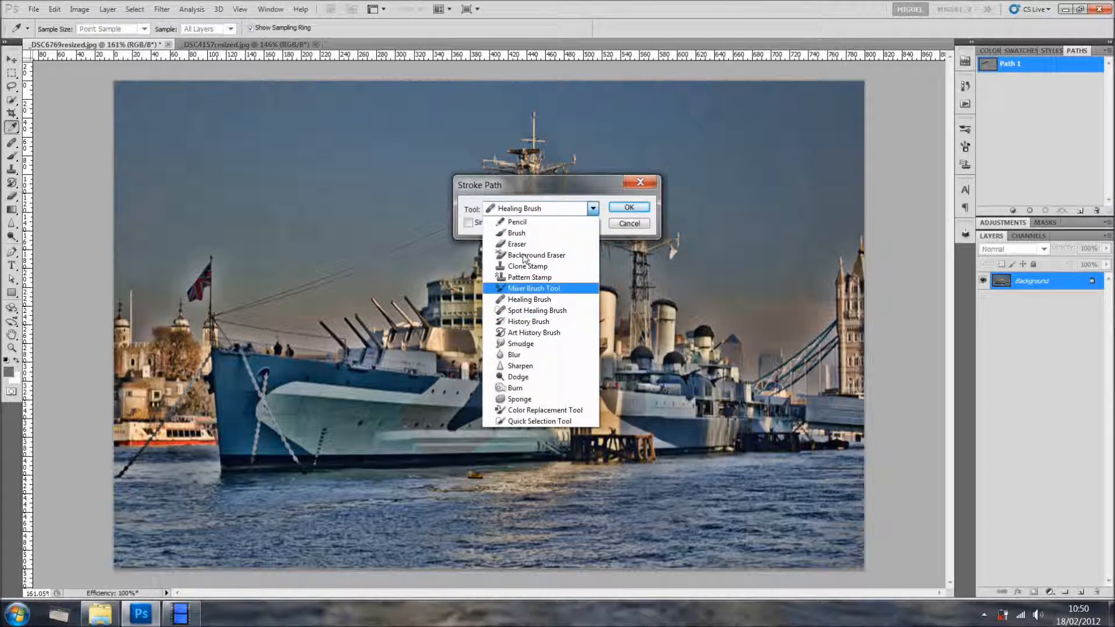
{"action": "left_click", "coordinate": [534, 299]}
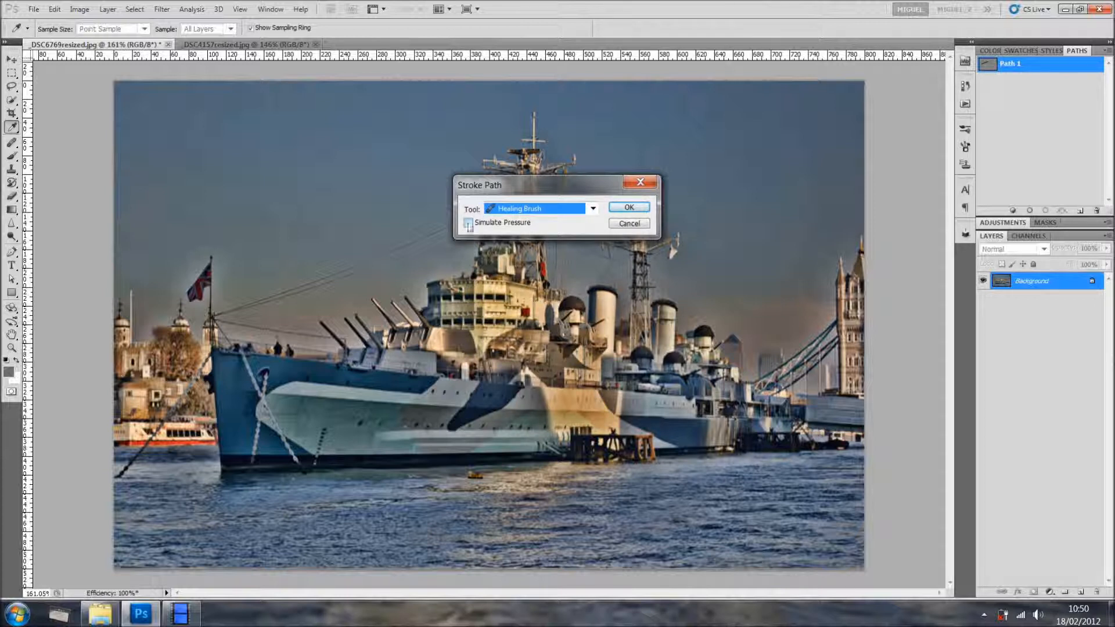
{"action": "left_click", "coordinate": [629, 208]}
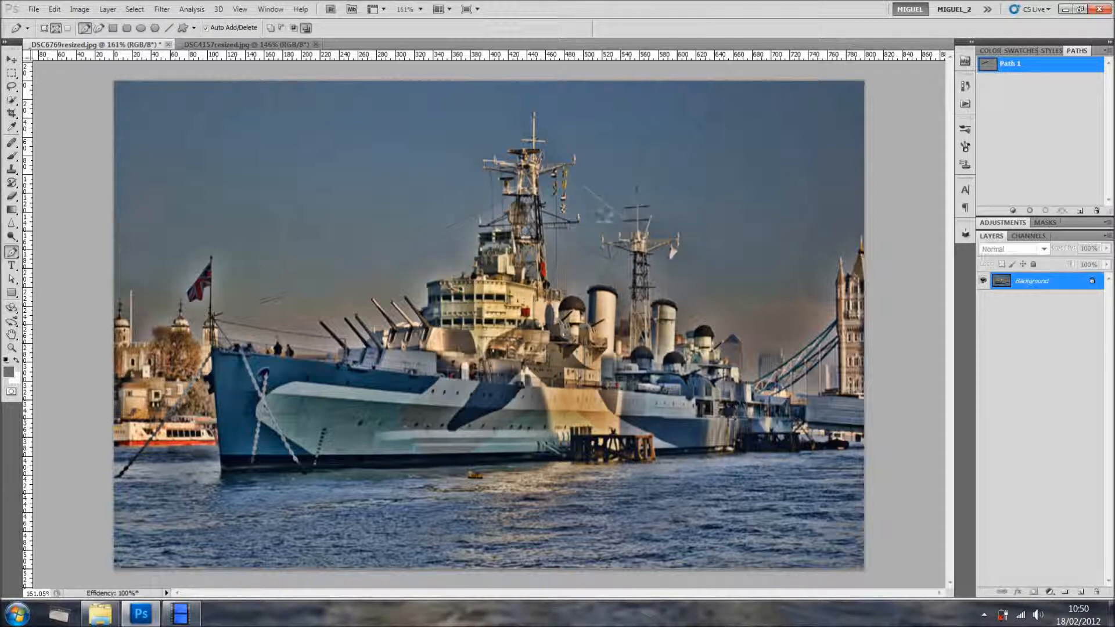
{"action": "left_click", "coordinate": [1036, 143]}
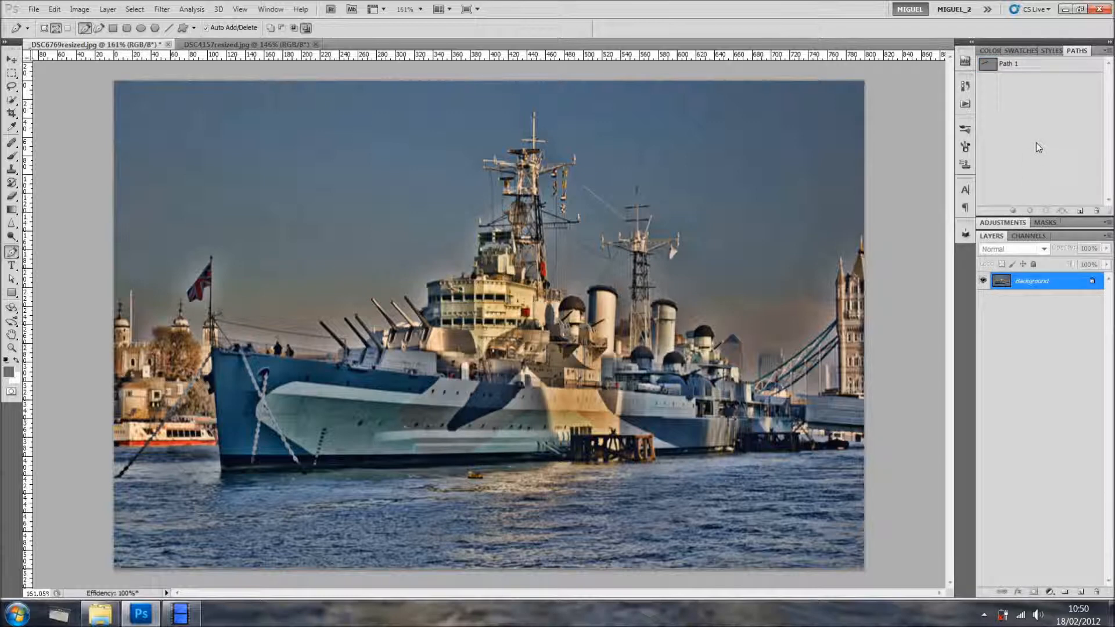
- Stroke Path 1 a second time with the Healing Brush to clear the cable remnants, and deselect the path
{"action": "scroll", "coordinate": [322, 310], "scroll_direction": "up", "scroll_amount": 1}
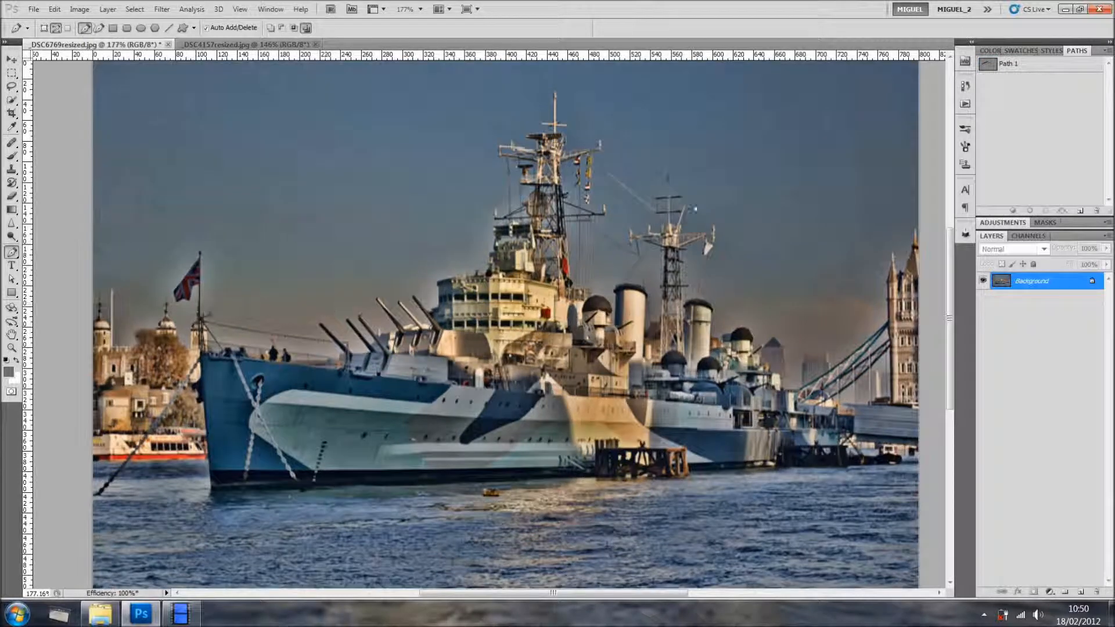
{"action": "left_click", "coordinate": [1001, 64]}
{"action": "right_click", "coordinate": [1000, 64]}
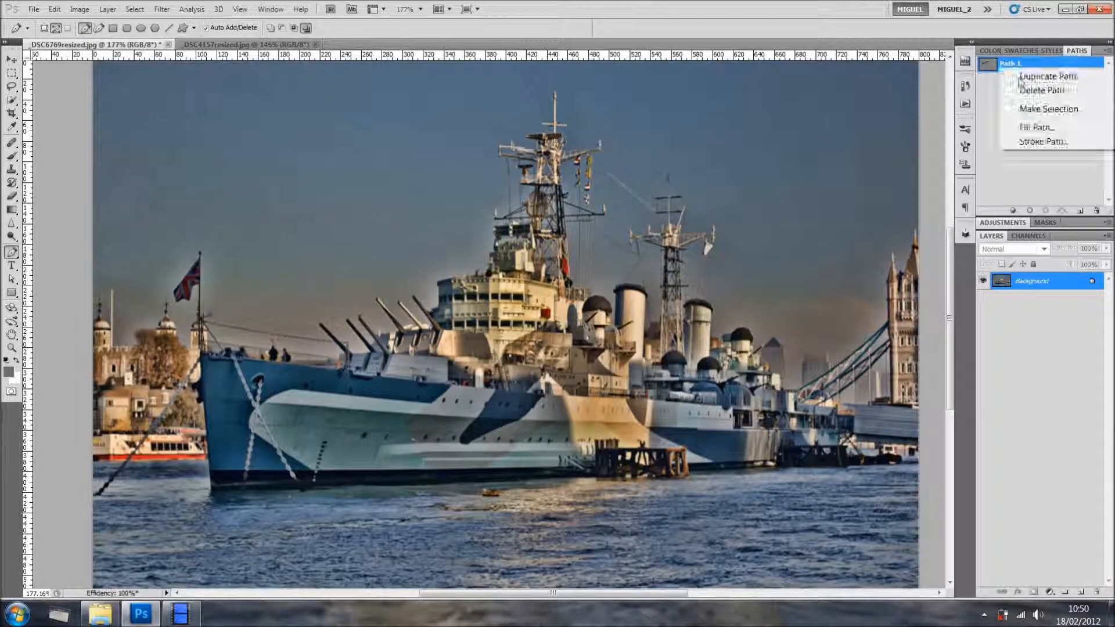
{"action": "left_click", "coordinate": [1043, 141]}
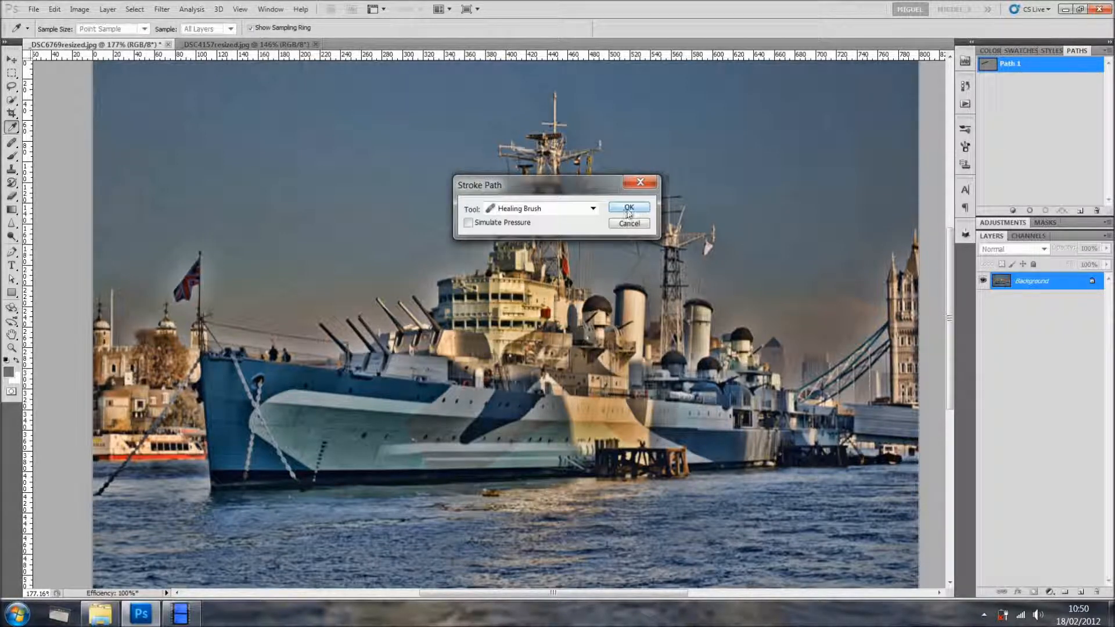
{"action": "left_click", "coordinate": [629, 208]}
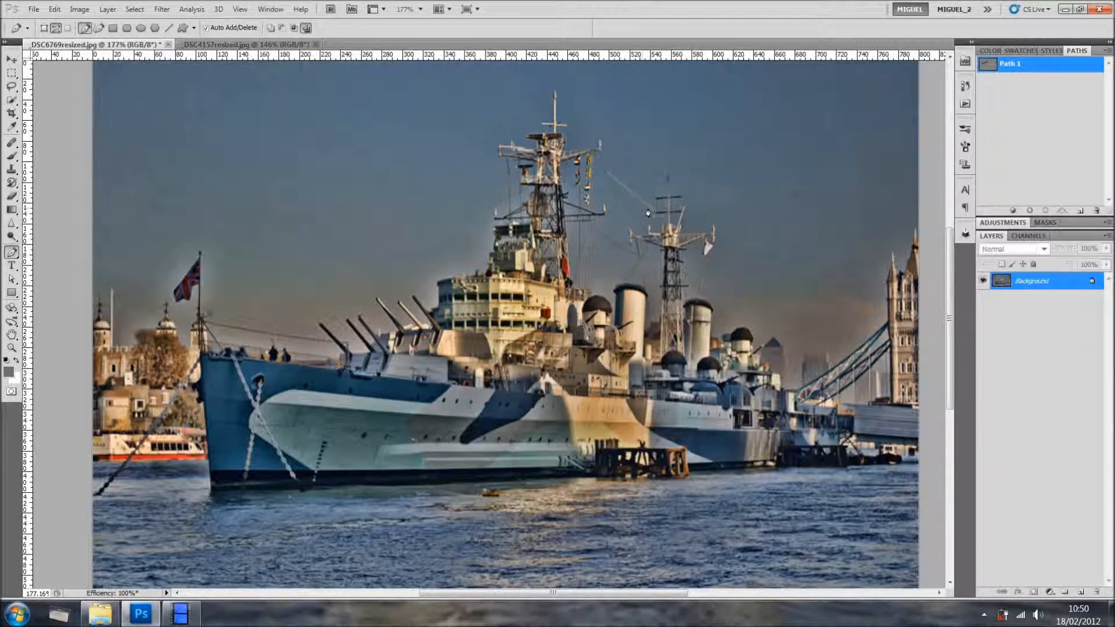
{"action": "left_click", "coordinate": [1011, 152]}
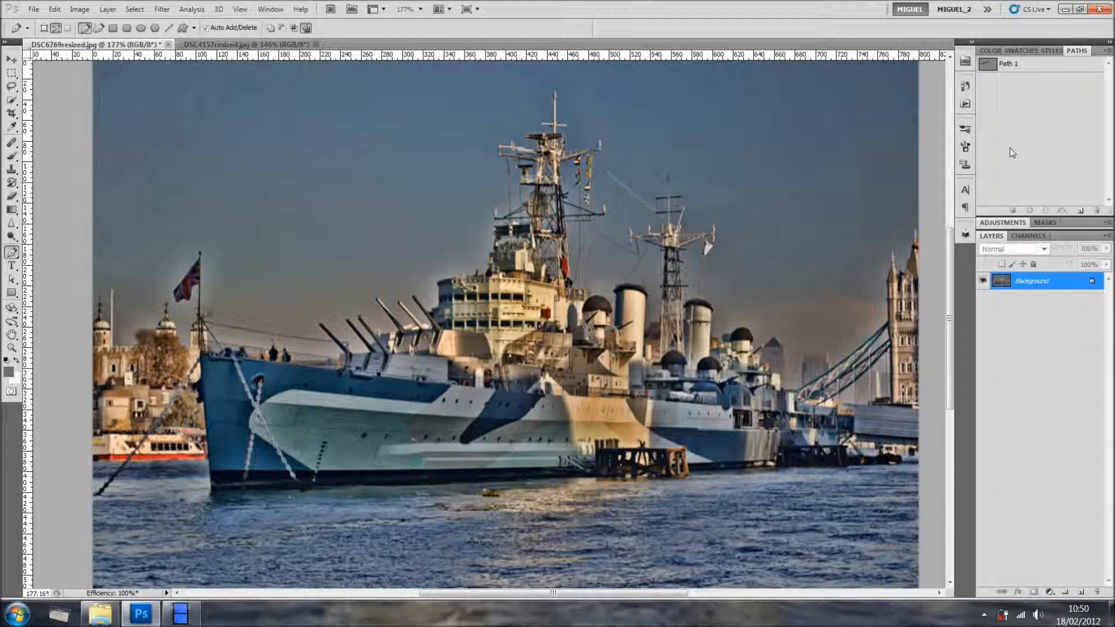
- Undo the Healing Brush strokes back to the work path and save that path again as Path 1
{"action": "key", "text": "ctrl+z"}
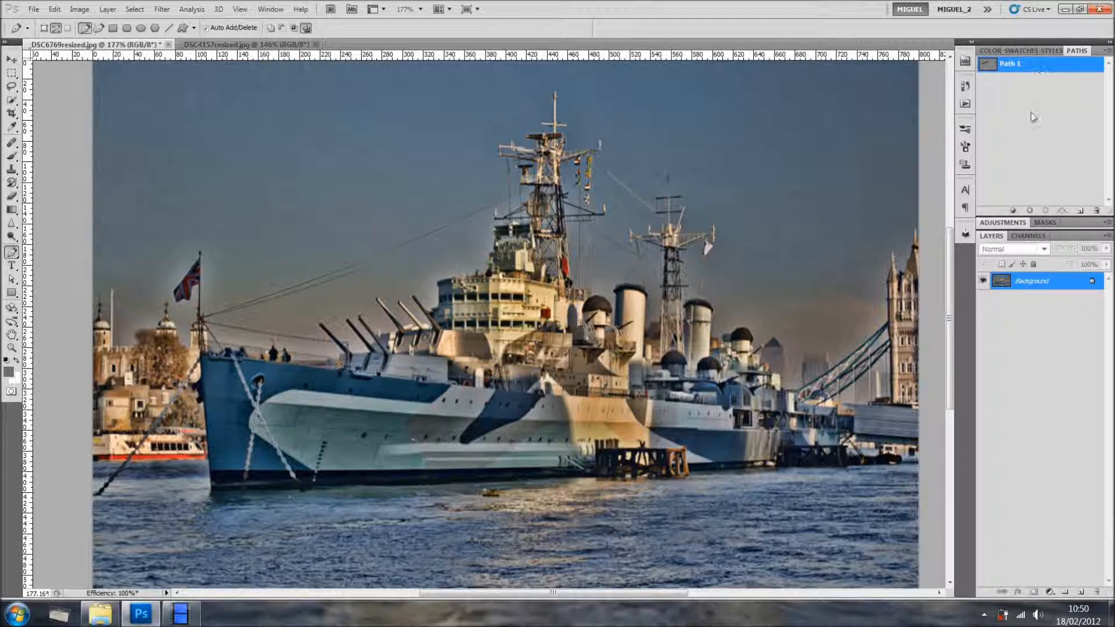
{"action": "key", "text": "ctrl+alt+z"}
{"action": "double_click", "coordinate": [1029, 66]}
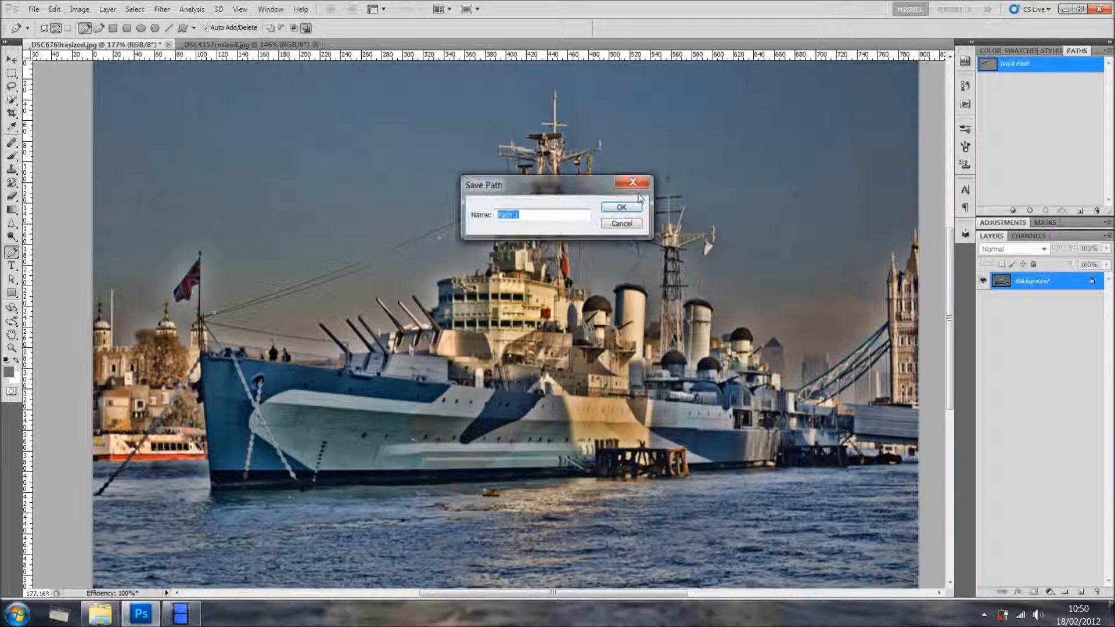
{"action": "key", "text": "Return"}
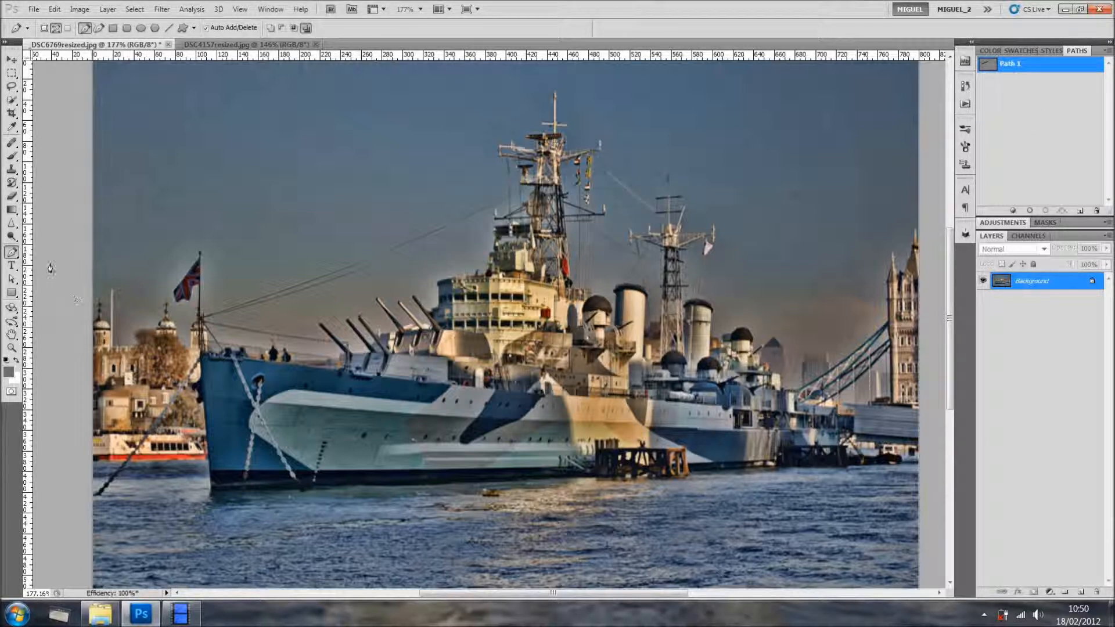
- Stroke Path 1 with the Clone Stamp to cover the cable with sky, and deselect the path
{"action": "left_click", "coordinate": [13, 171]}
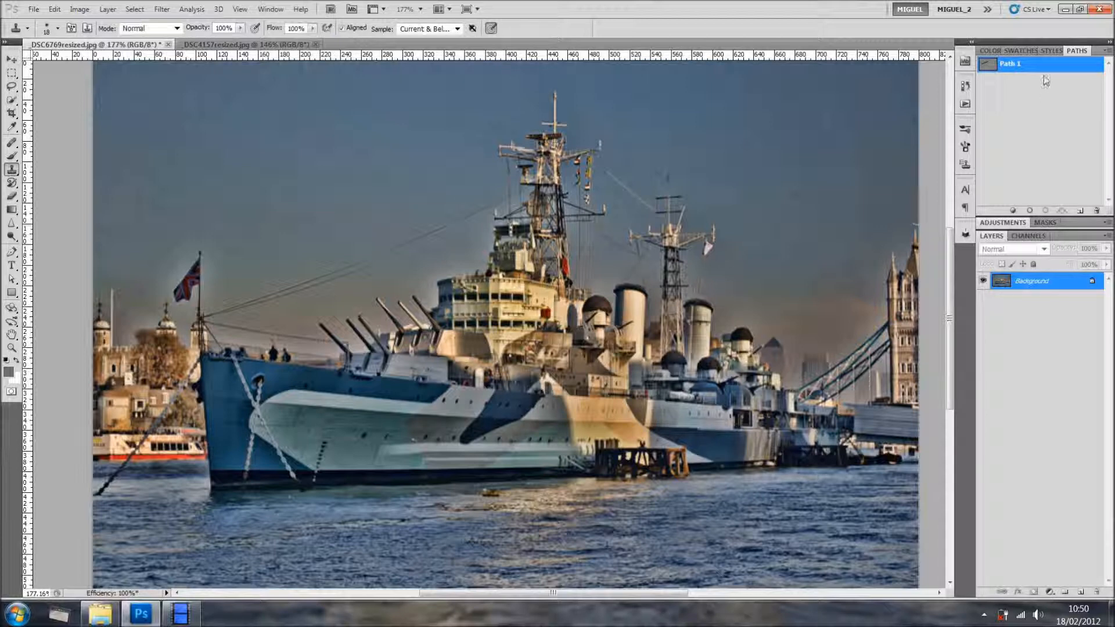
{"action": "right_click", "coordinate": [1042, 61]}
{"action": "left_click", "coordinate": [1042, 135]}
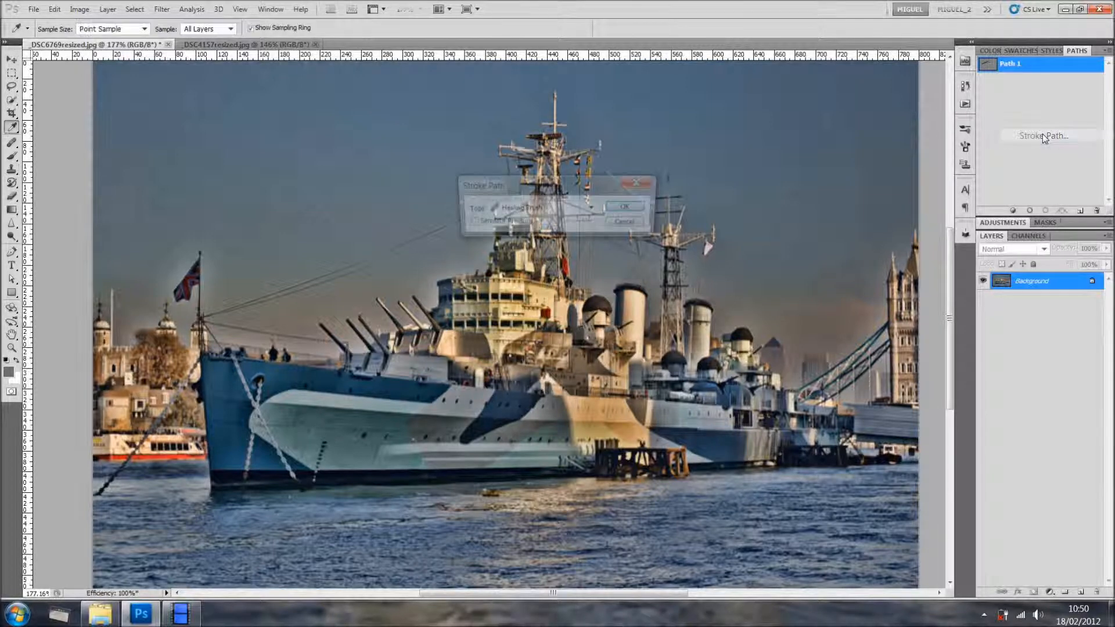
{"action": "left_click", "coordinate": [593, 208]}
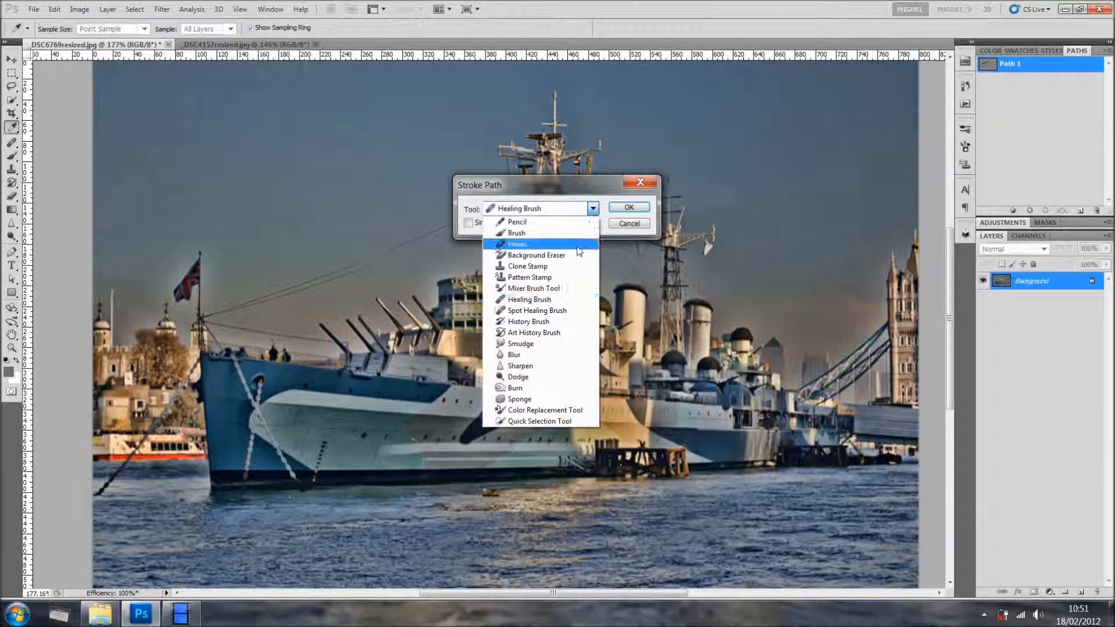
{"action": "left_click", "coordinate": [566, 267]}
{"action": "left_click", "coordinate": [627, 208]}
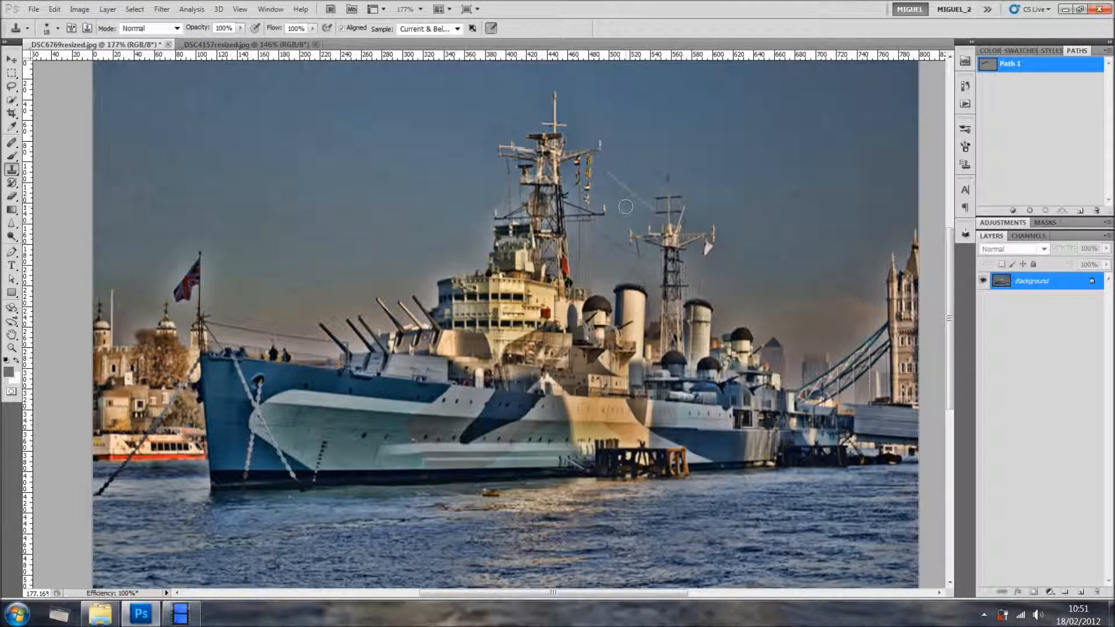
{"action": "left_click", "coordinate": [1025, 154]}
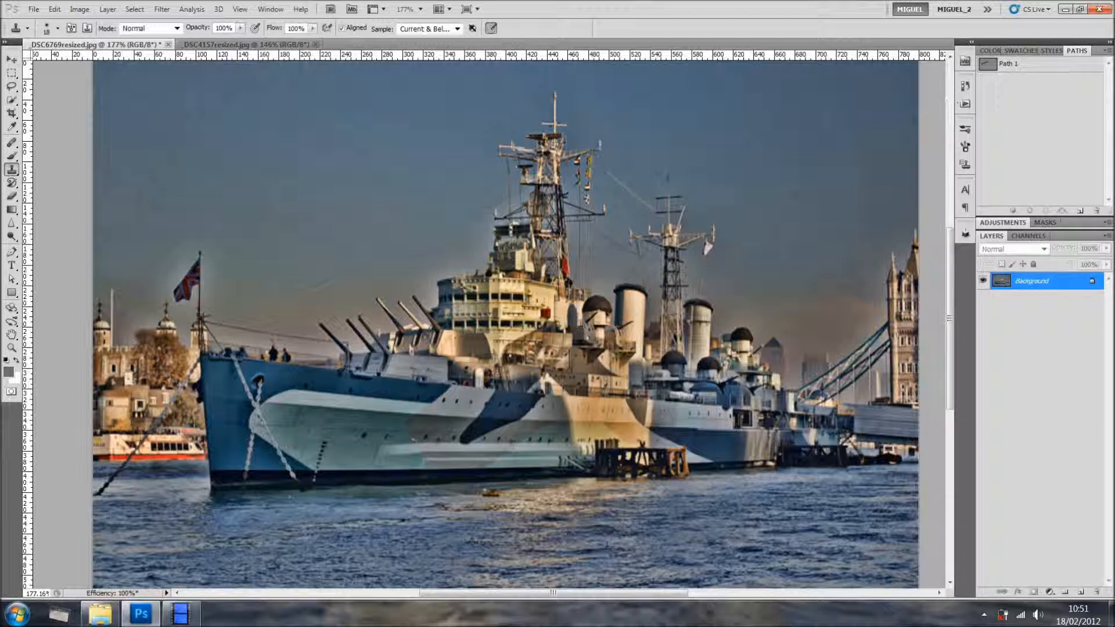
- Examine the tools available for stroking Path 1, including Pencil and Brush, without applying a stroke
{"action": "right_click", "coordinate": [1023, 65]}
{"action": "left_click", "coordinate": [1045, 141]}
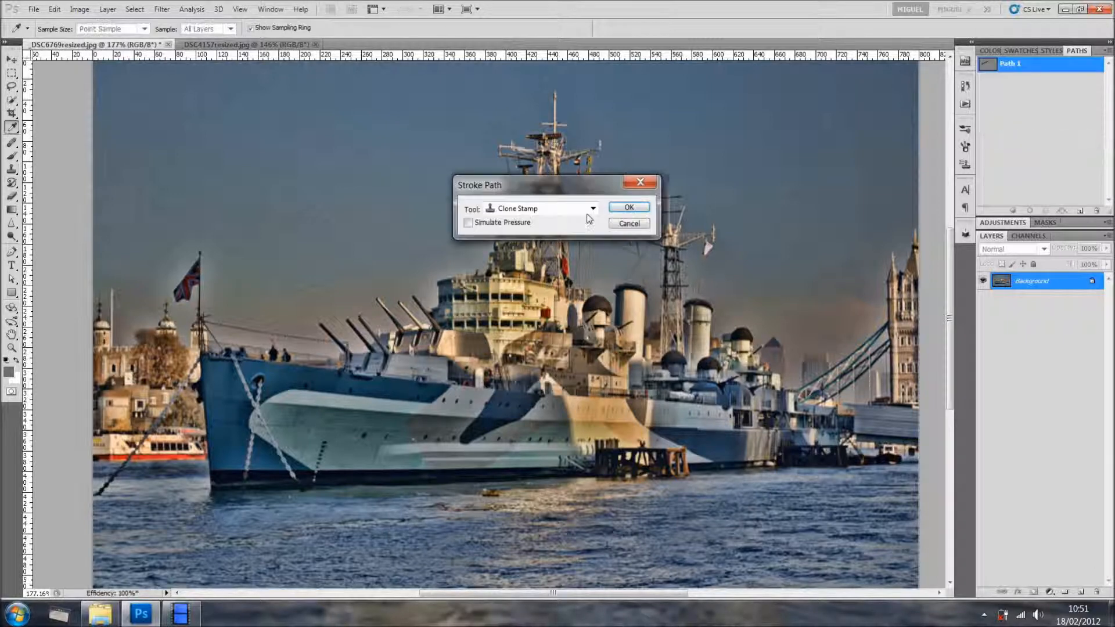
{"action": "left_click", "coordinate": [592, 209]}
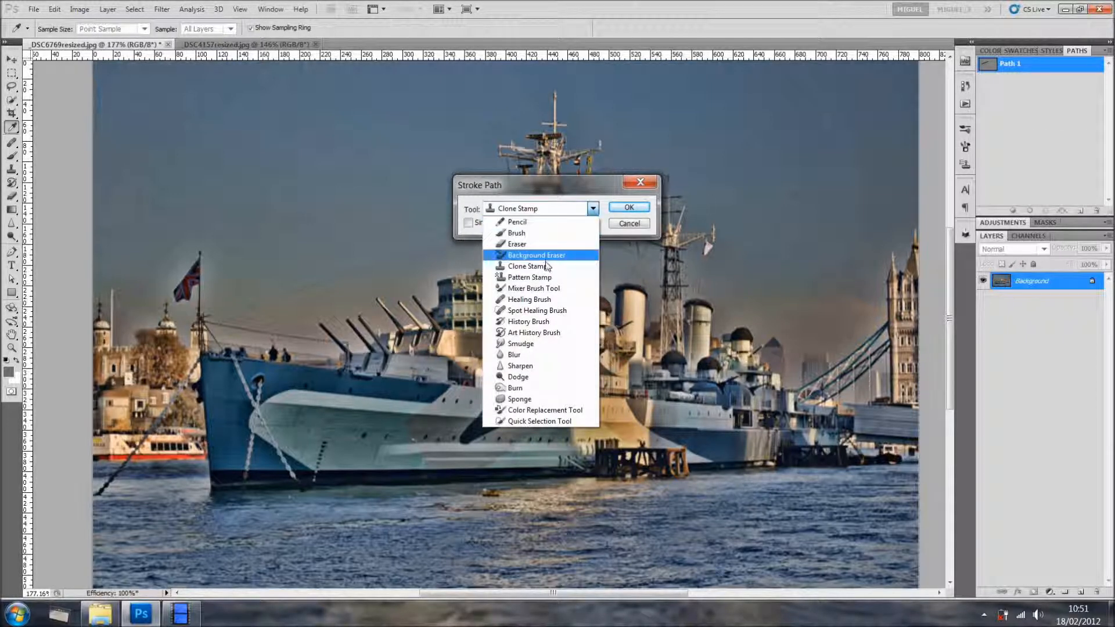
{"action": "left_click", "coordinate": [548, 223]}
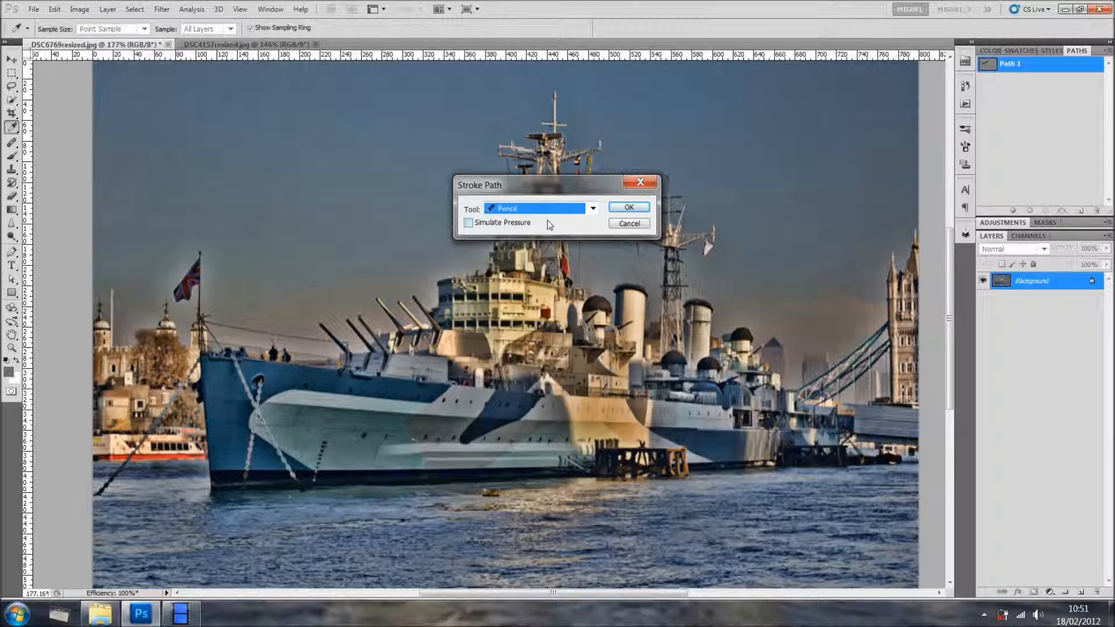
{"action": "left_click", "coordinate": [593, 208]}
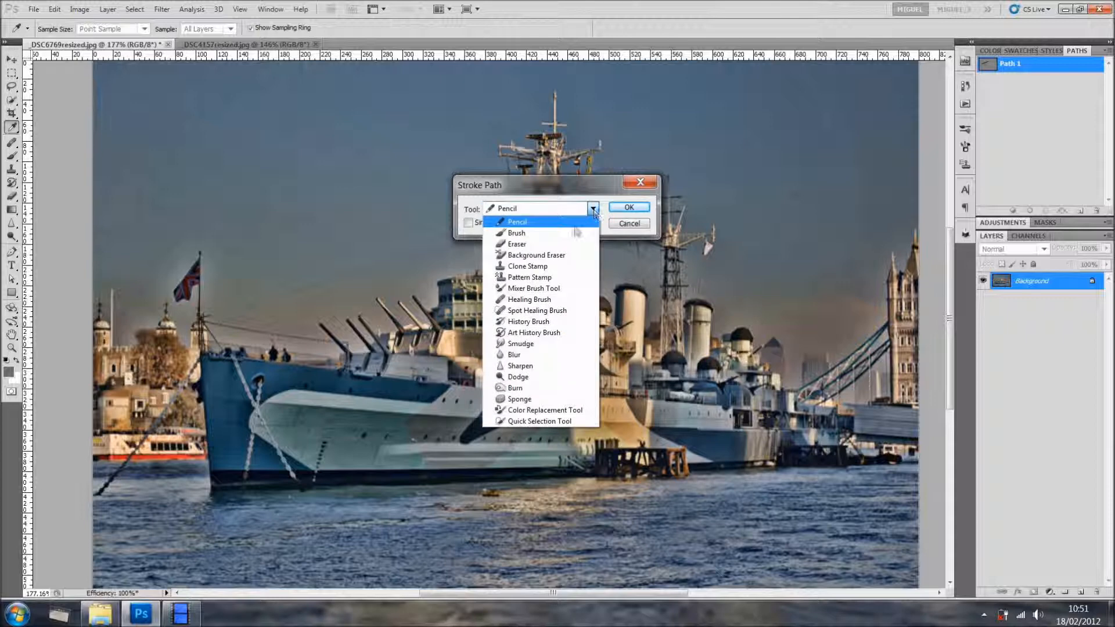
{"action": "left_click", "coordinate": [583, 228]}
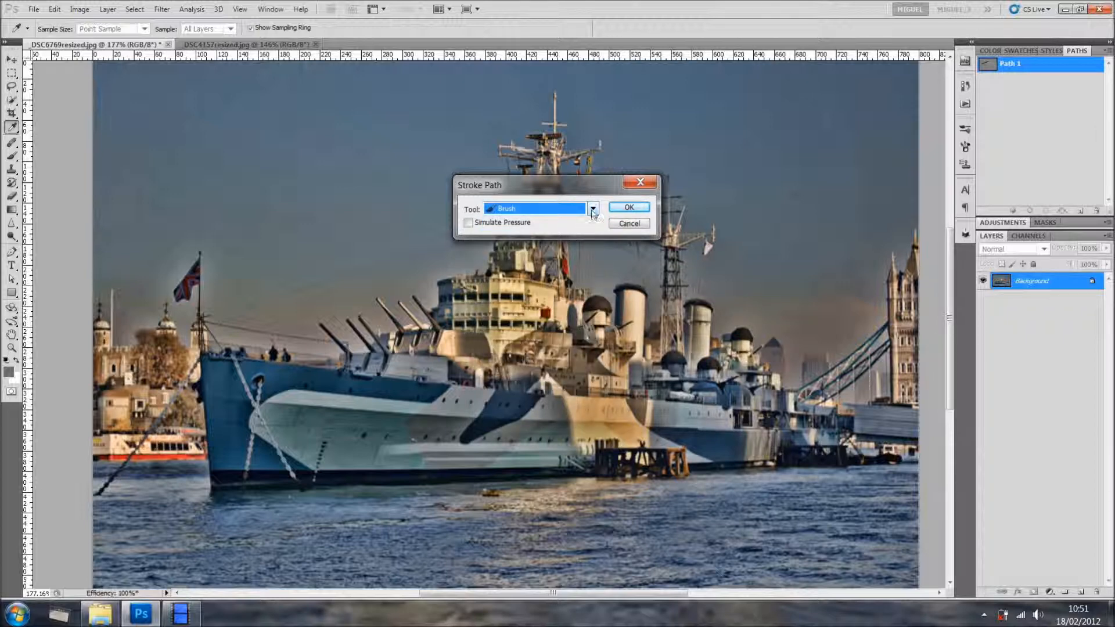
{"action": "left_click", "coordinate": [592, 210]}
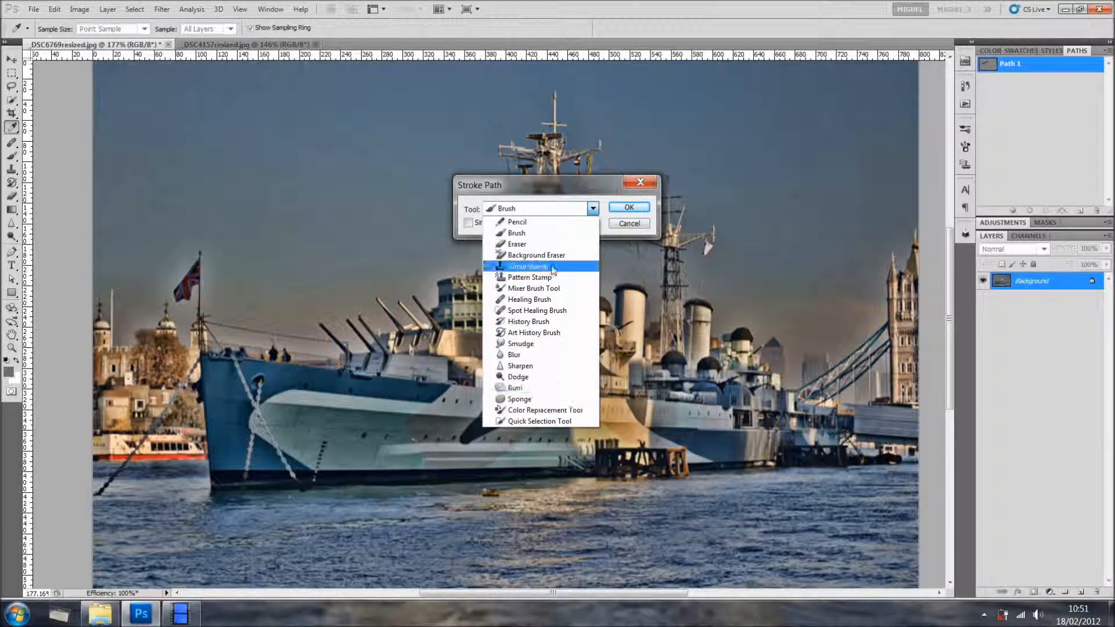
{"action": "left_click", "coordinate": [636, 225]}
{"action": "left_click", "coordinate": [636, 225]}
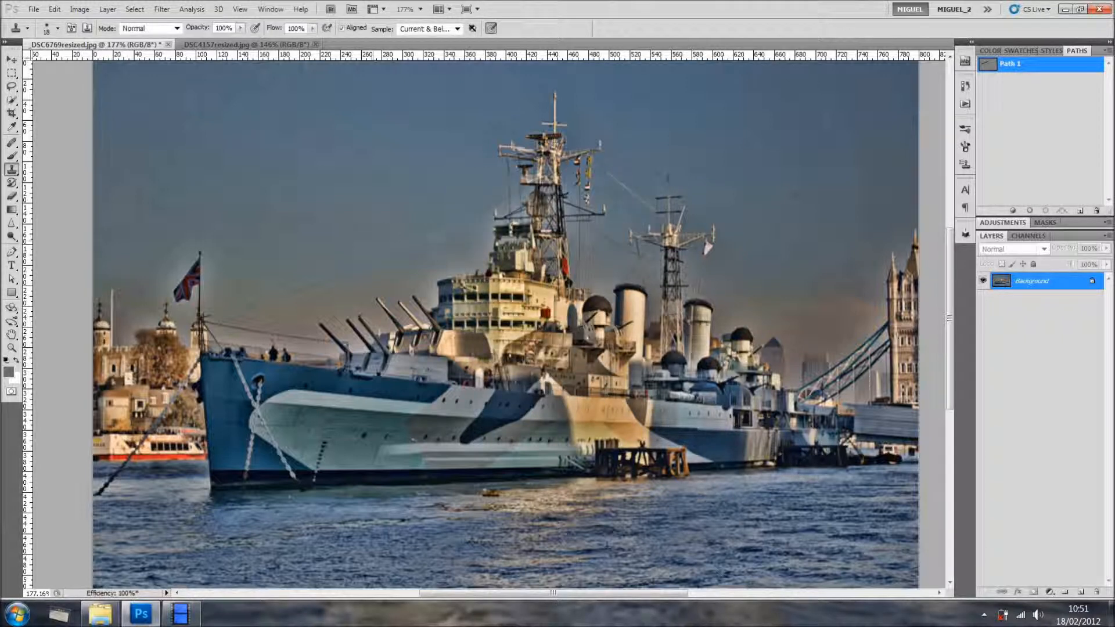
- Activate the Brush tool and set its size to 74 px
{"action": "left_click", "coordinate": [12, 156]}
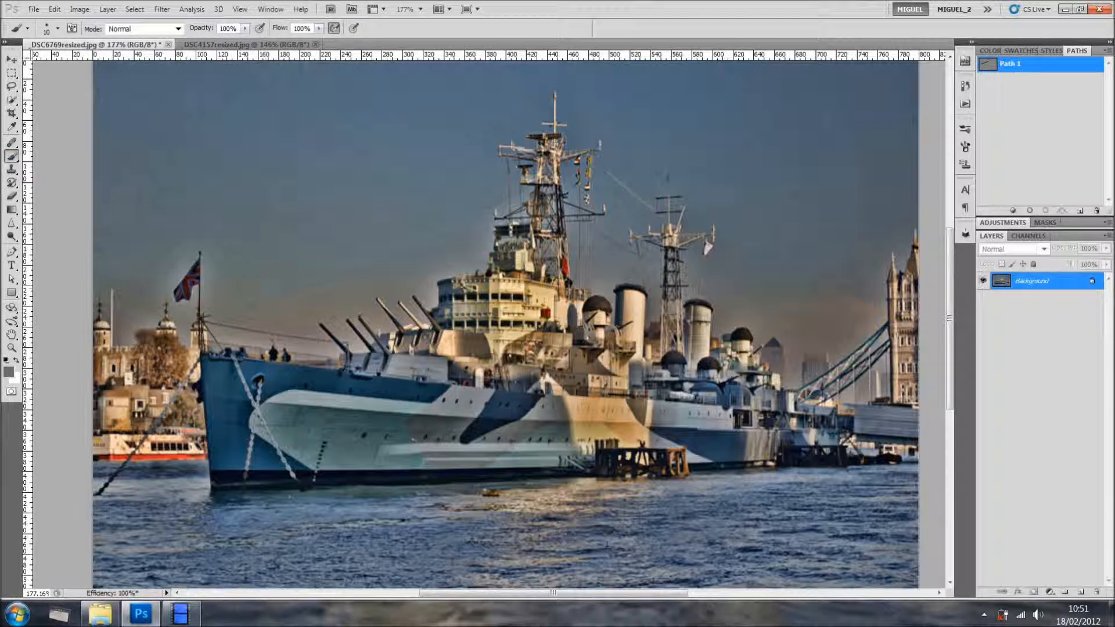
{"action": "right_click", "coordinate": [260, 290]}
{"action": "left_click_drag", "start_coordinate": [307, 314], "coordinate": [316, 314]}
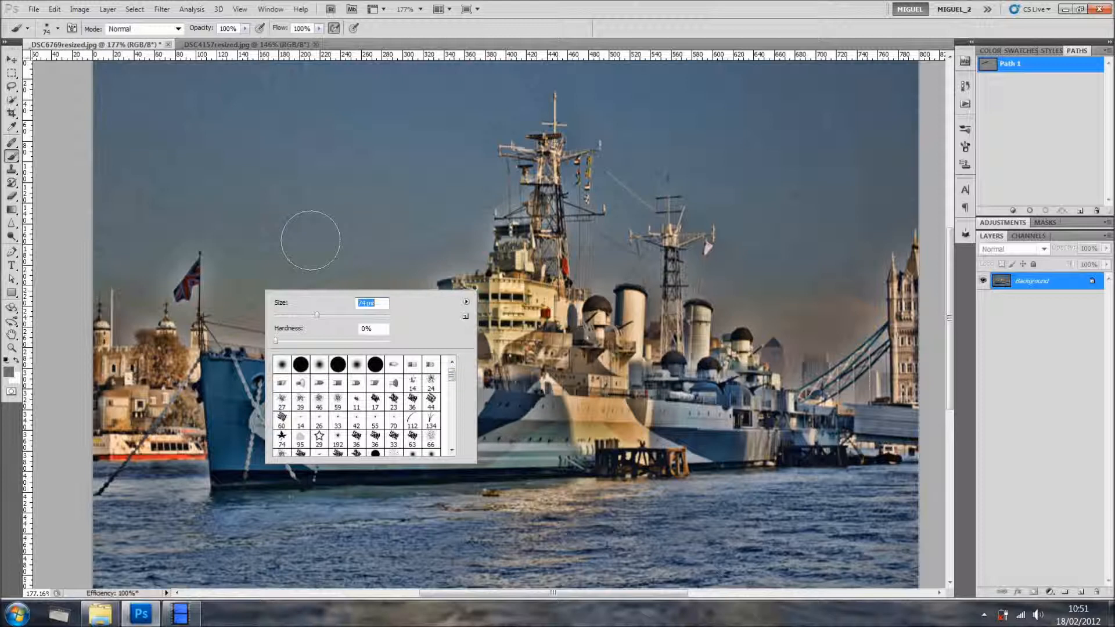
{"action": "key", "text": "Return"}
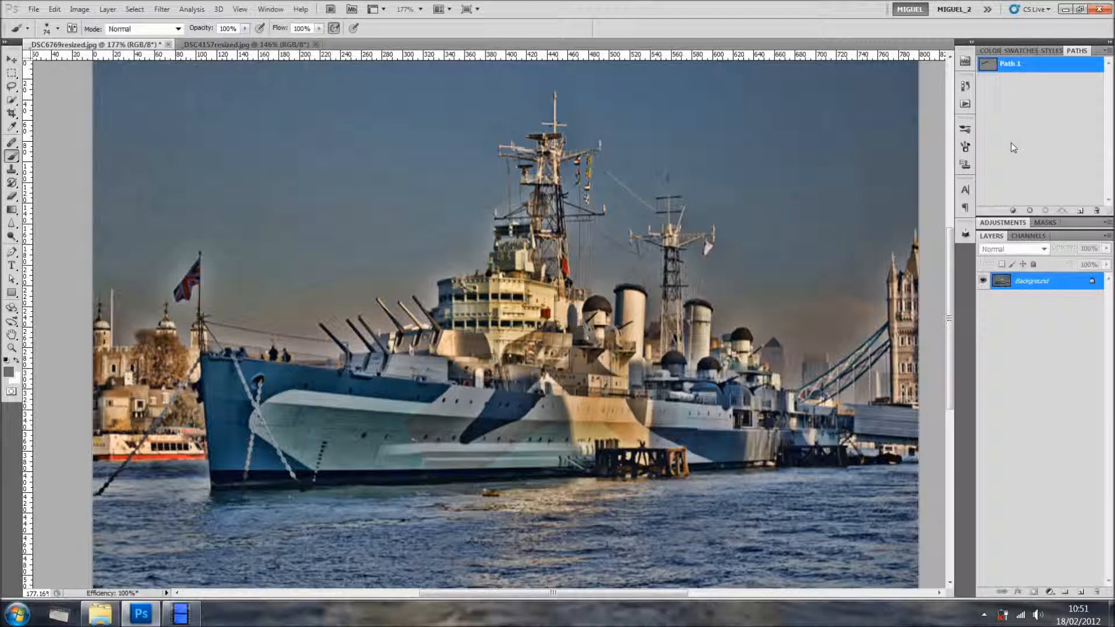
- In the car photo _DSC4157resized.jpg, trace a closed Pen path around the front number plate and save it as Path 1
{"action": "left_click", "coordinate": [261, 46]}
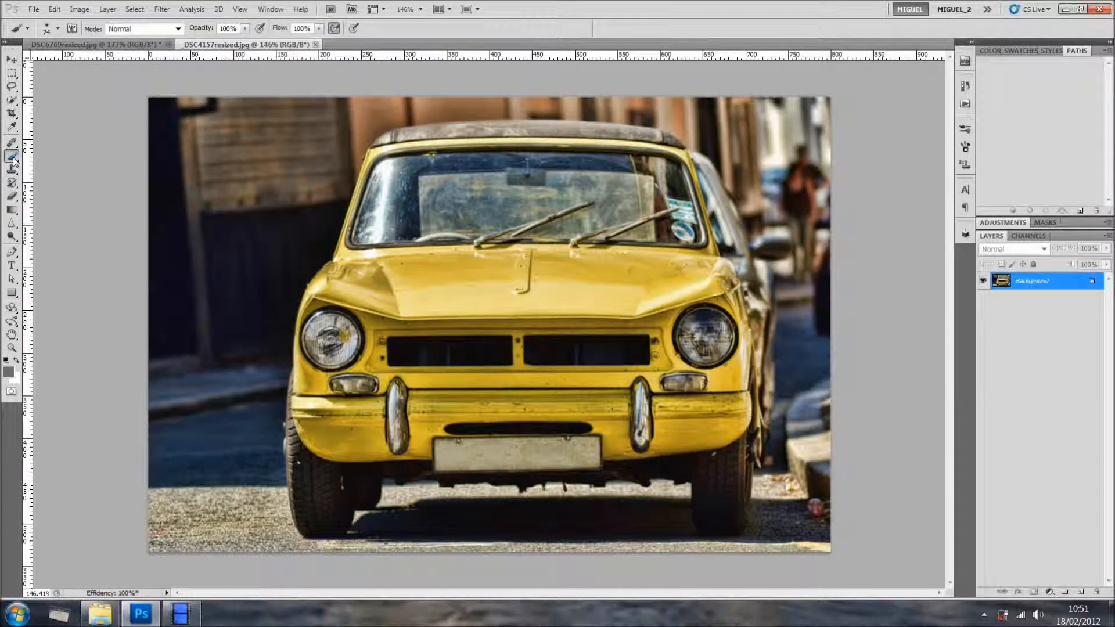
{"action": "left_click", "coordinate": [12, 251]}
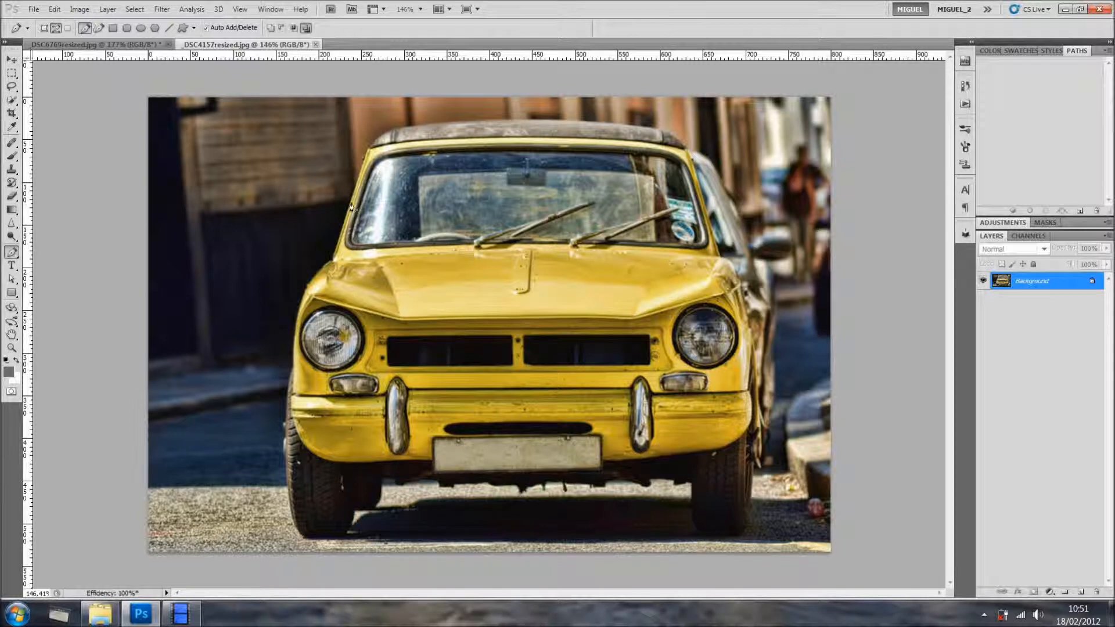
{"action": "scroll", "coordinate": [440, 441], "scroll_direction": "up", "scroll_amount": 2}
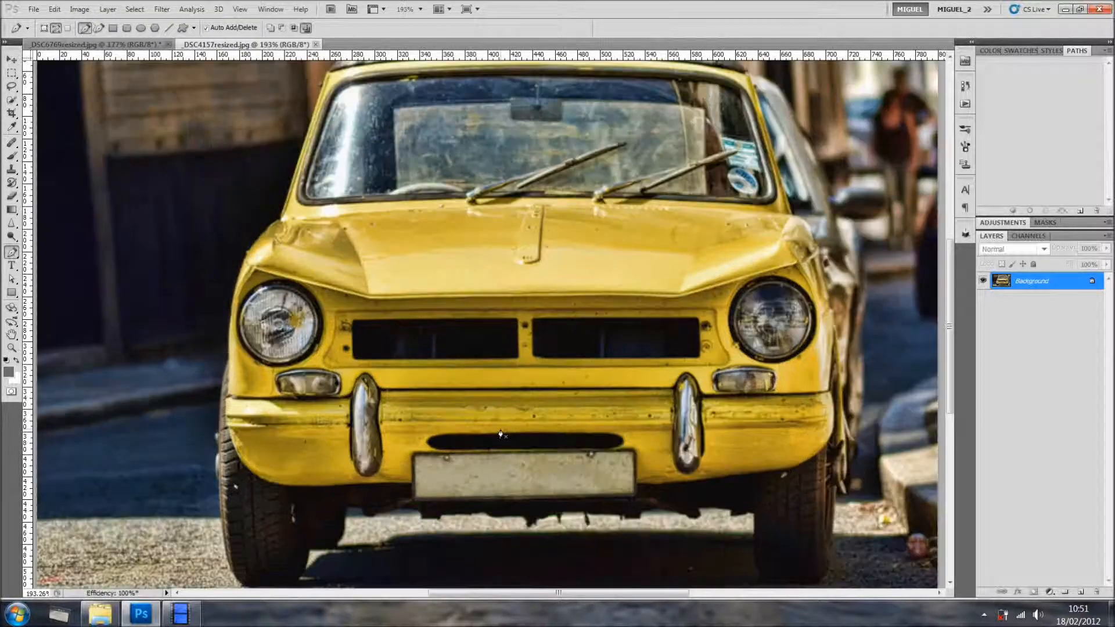
{"action": "scroll", "coordinate": [505, 469], "scroll_direction": "down", "scroll_amount": 5}
{"action": "scroll", "coordinate": [506, 303], "scroll_direction": "up", "scroll_amount": 1}
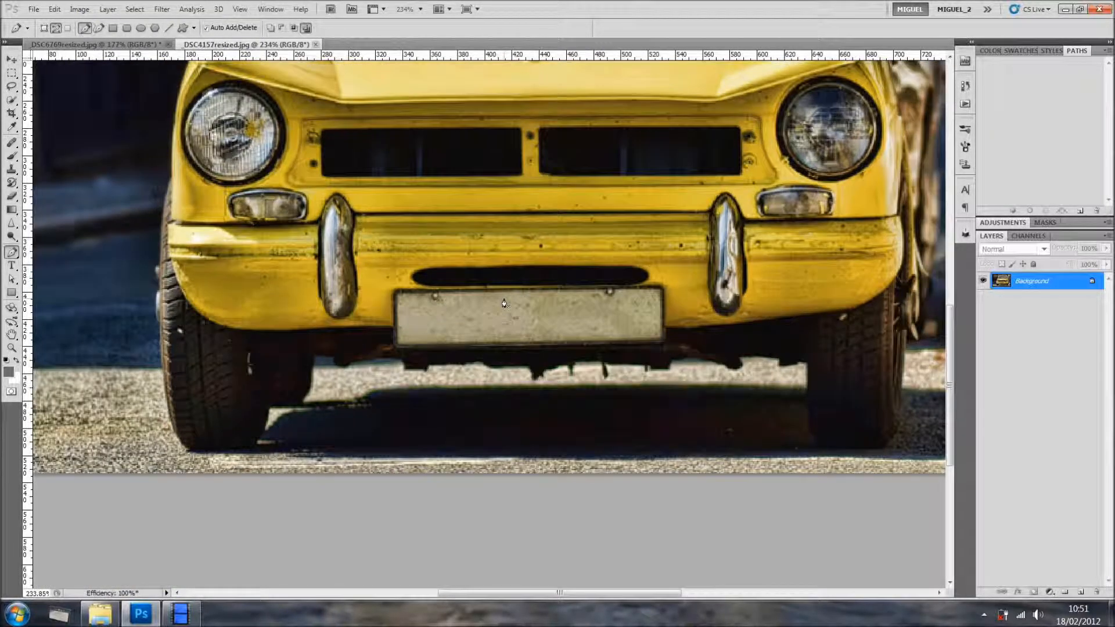
{"action": "left_click", "coordinate": [400, 300]}
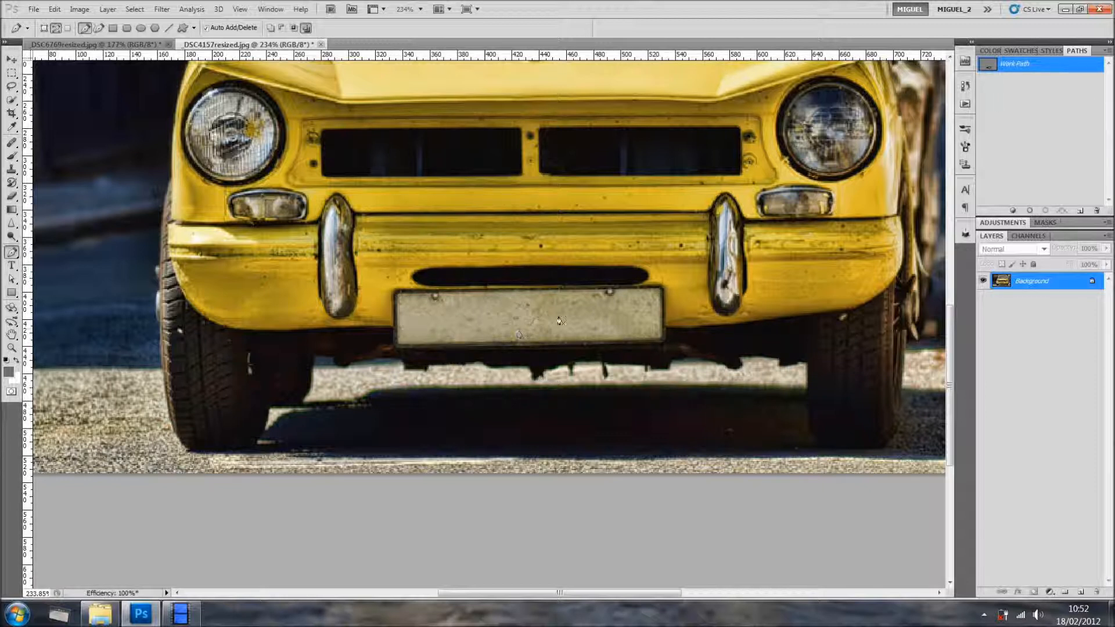
{"action": "double_click", "coordinate": [1032, 64]}
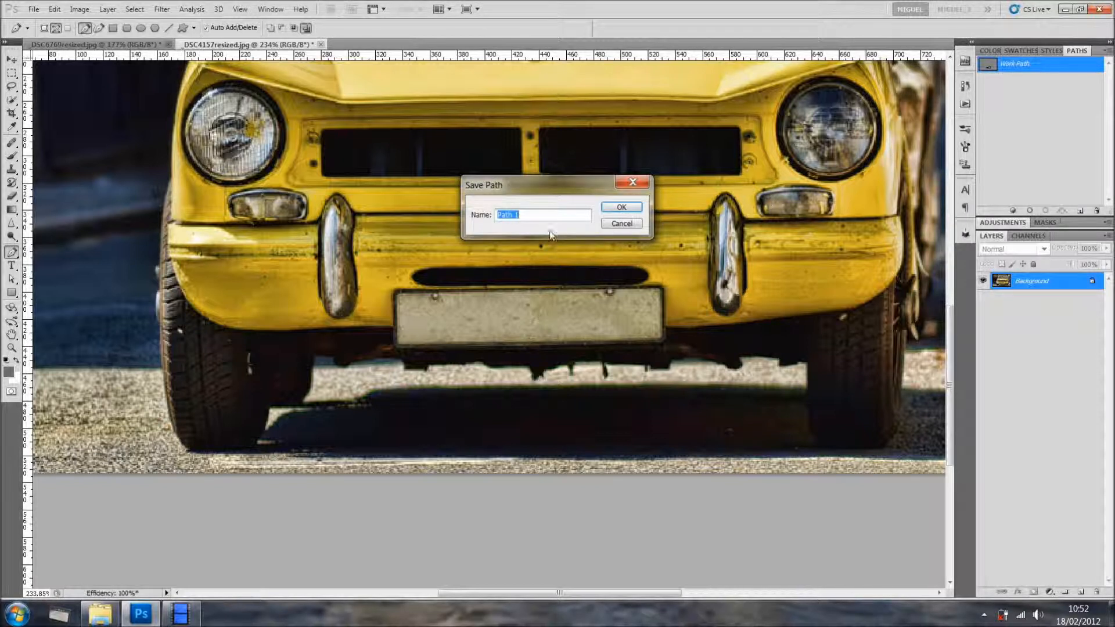
{"action": "left_click", "coordinate": [615, 212]}
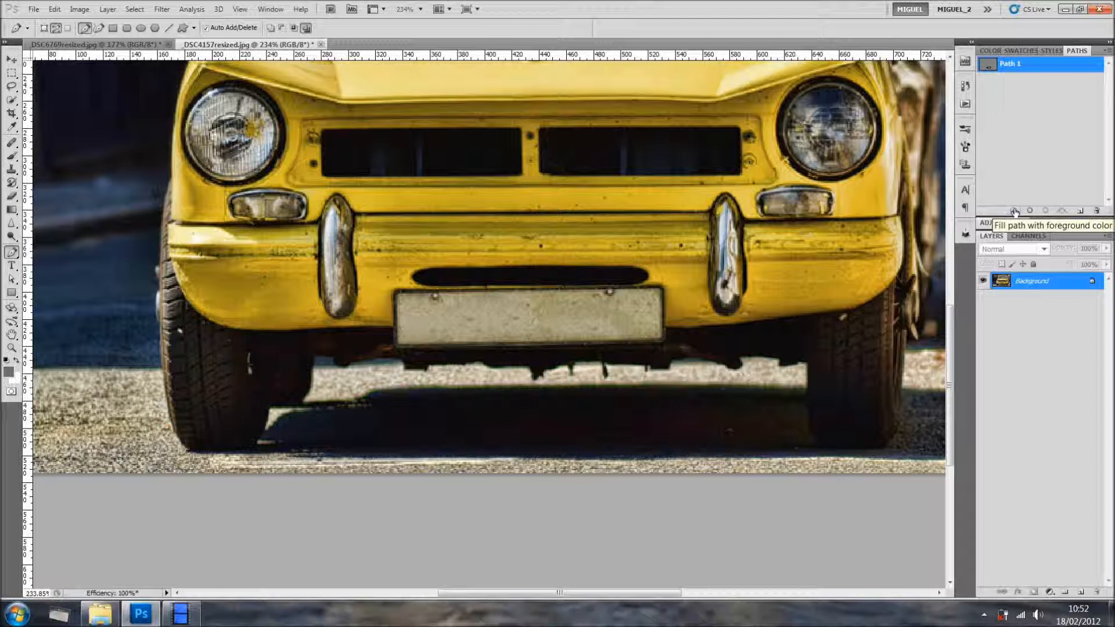
- Try loading Path 1 as a selection and stroking it on the Background layer, undoing each attempt
{"action": "left_click", "coordinate": [1047, 210]}
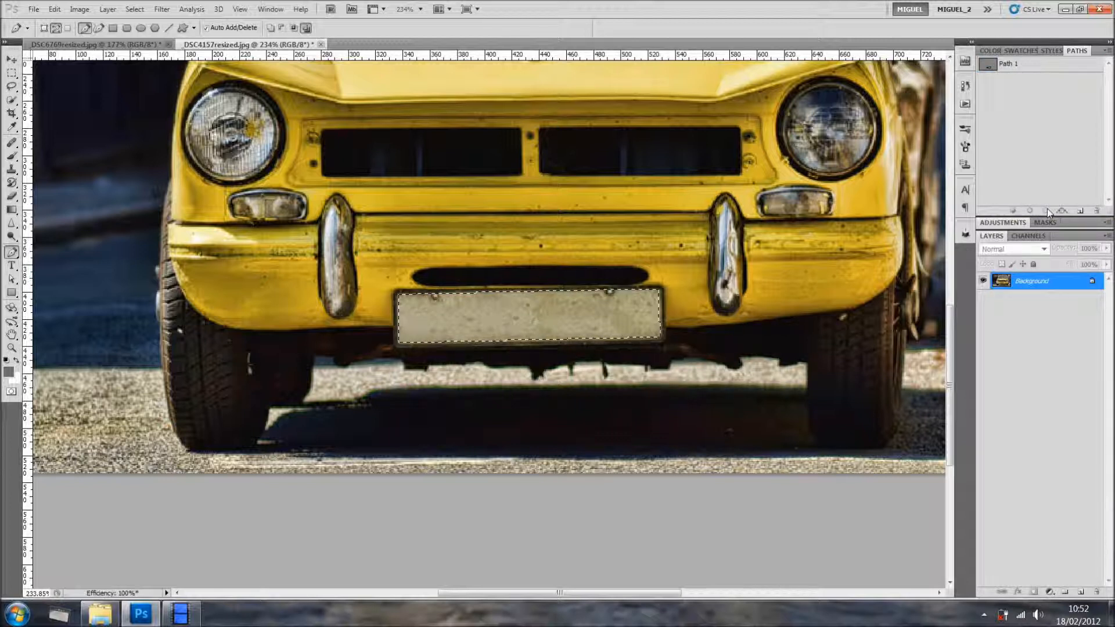
{"action": "key", "text": "ctrl+z"}
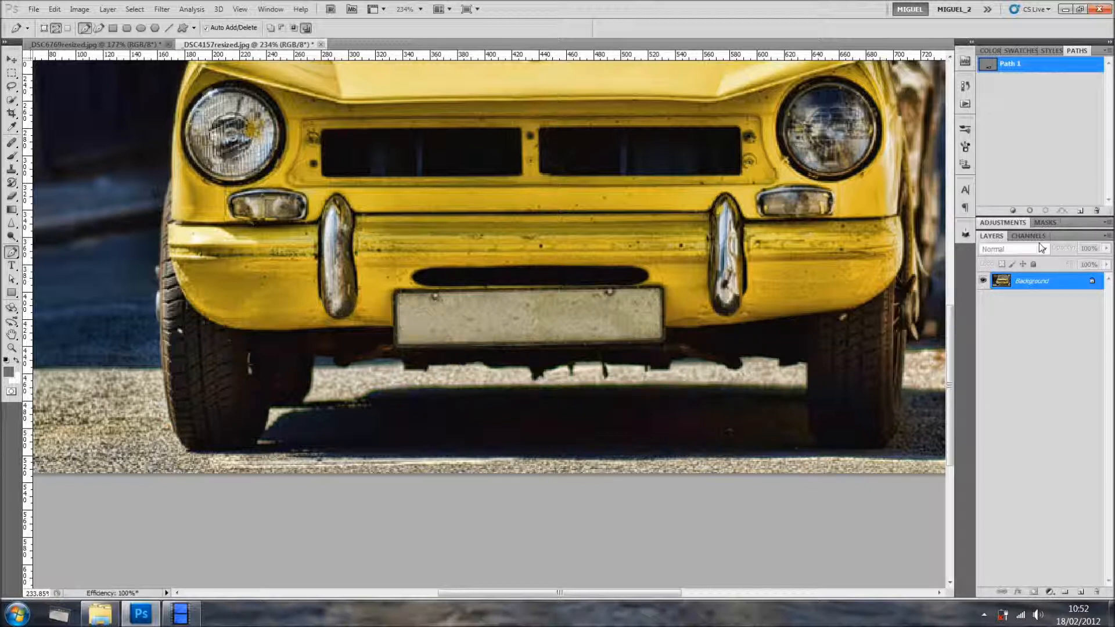
{"action": "left_click", "coordinate": [1029, 211]}
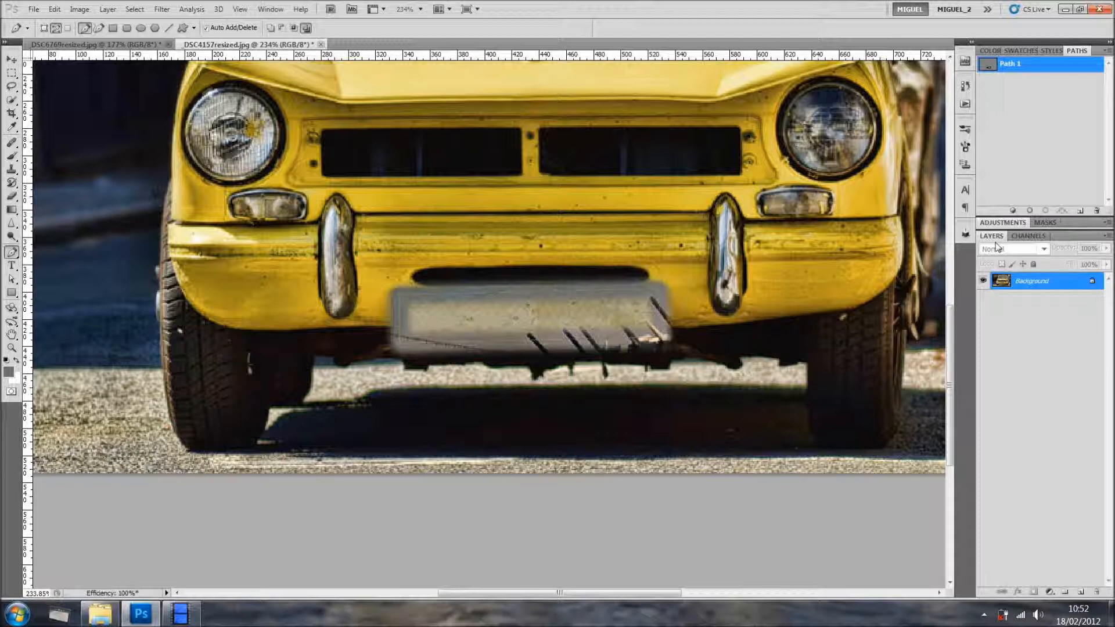
{"action": "key", "text": "ctrl+z"}
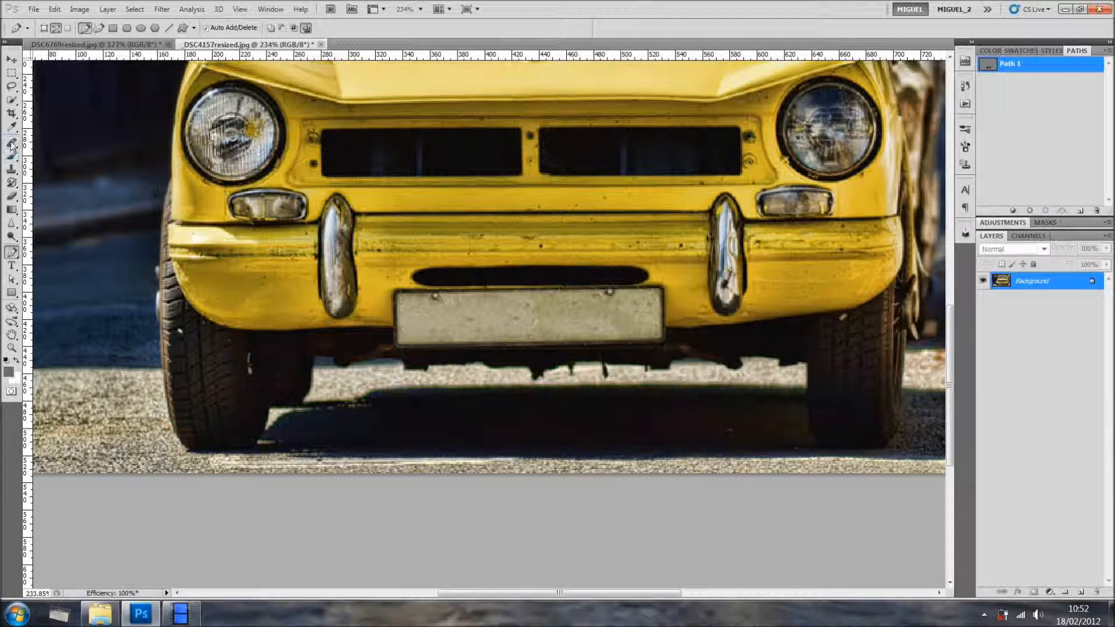
- Activate the Clone Stamp, sample the yellow bumper just above the number plate, and add a new empty layer
{"action": "left_click", "coordinate": [12, 168]}
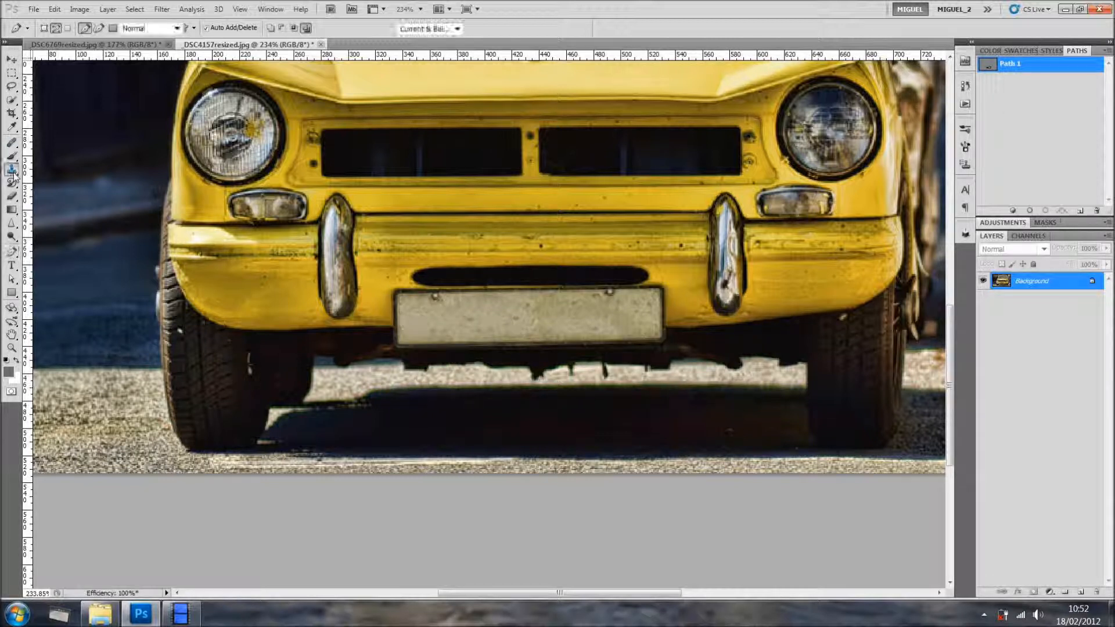
{"action": "left_click_drag", "start_coordinate": [408, 282], "coordinate": [405, 280]}
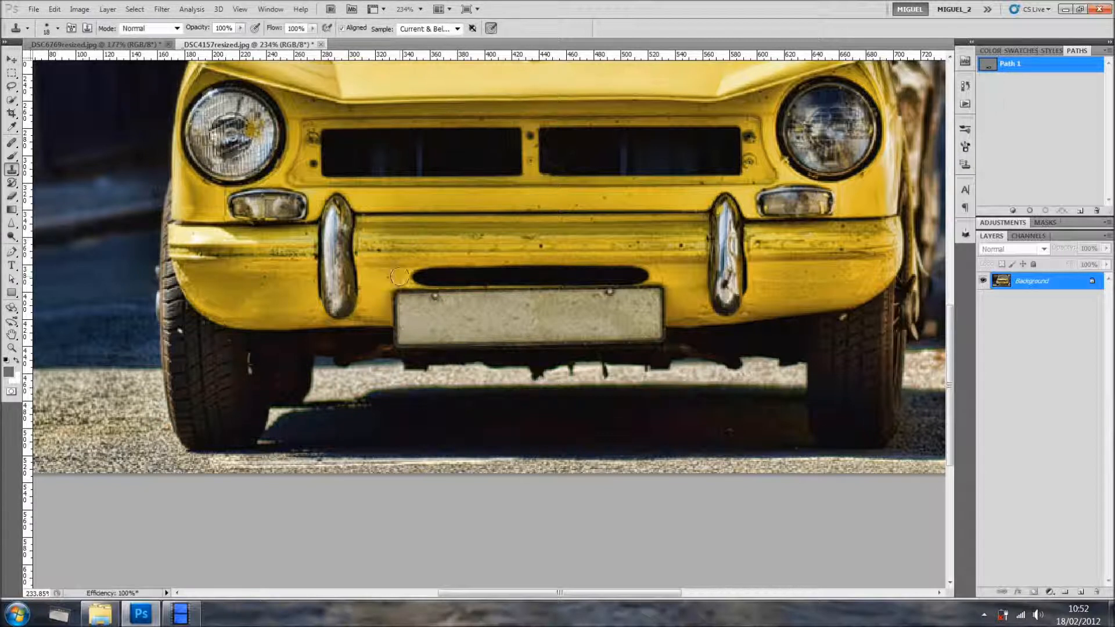
{"action": "left_click", "coordinate": [1081, 592]}
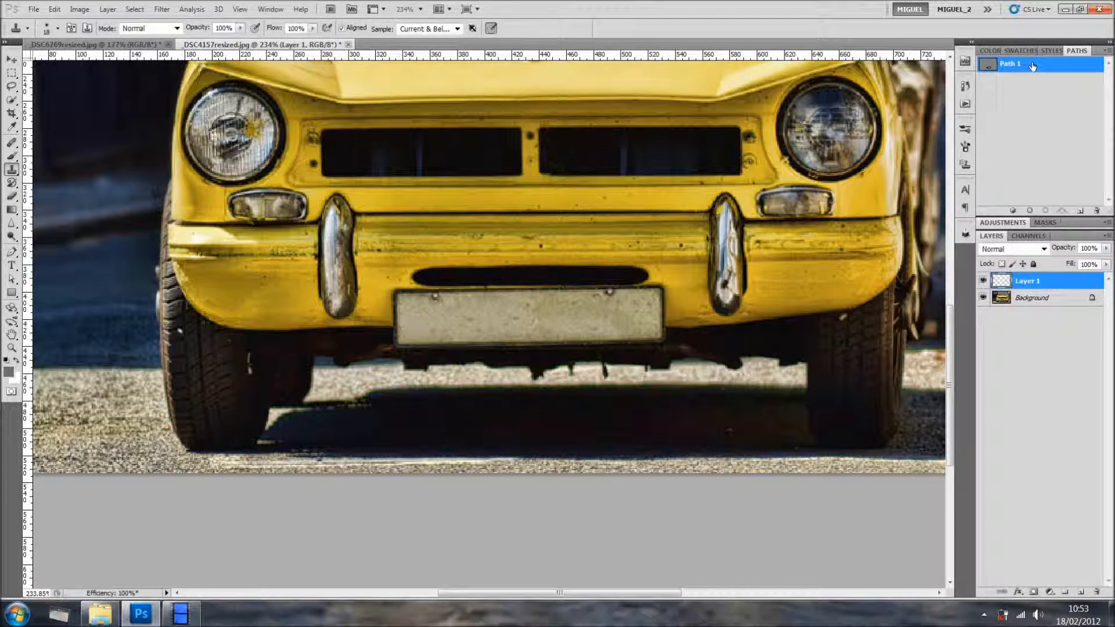
- Try stroking Path 1 with the Clone Stamp and cloning over the plate on the new layer, undoing both
{"action": "left_click", "coordinate": [1030, 210]}
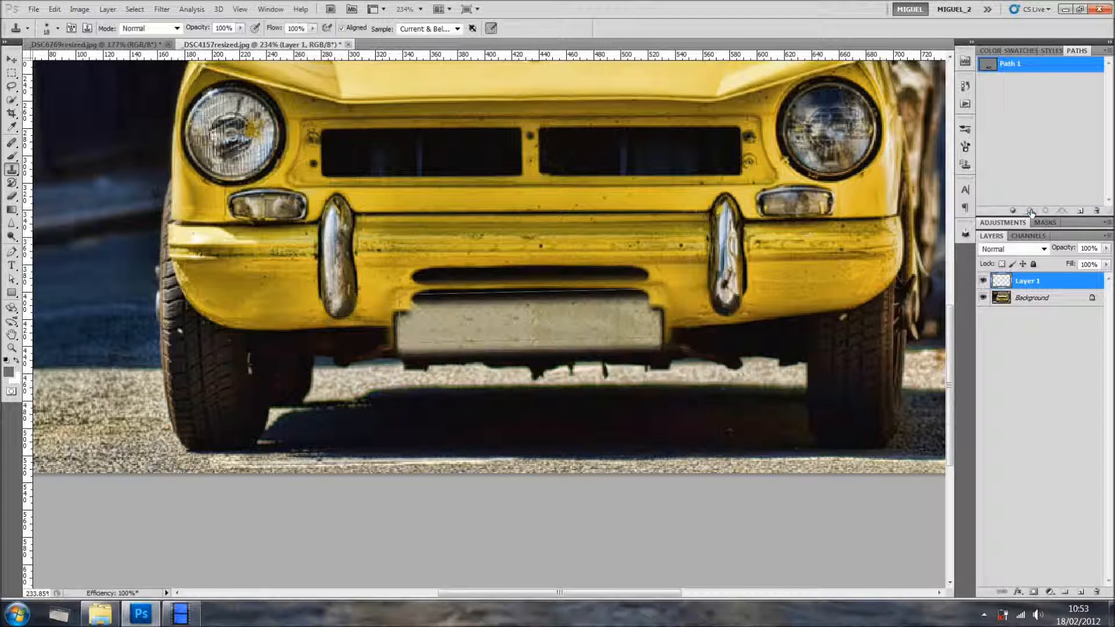
{"action": "left_click", "coordinate": [504, 316], "text": "alt"}
{"action": "left_click_drag", "start_coordinate": [445, 318], "coordinate": [474, 333]}
{"action": "key", "text": "ctrl+z"}
{"action": "left_click", "coordinate": [983, 280]}
{"action": "left_click", "coordinate": [983, 280]}
{"action": "key", "text": "ctrl+z"}
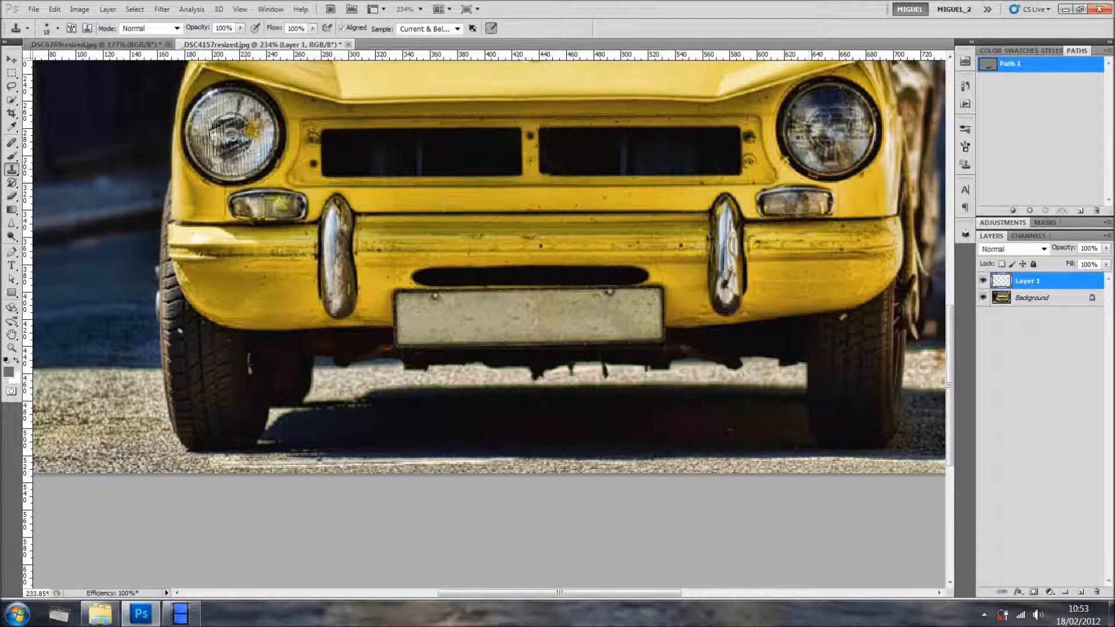
- Create a new path, Path 2, and draw an open wavy Pen curve across the number plate
{"action": "left_click", "coordinate": [11, 252]}
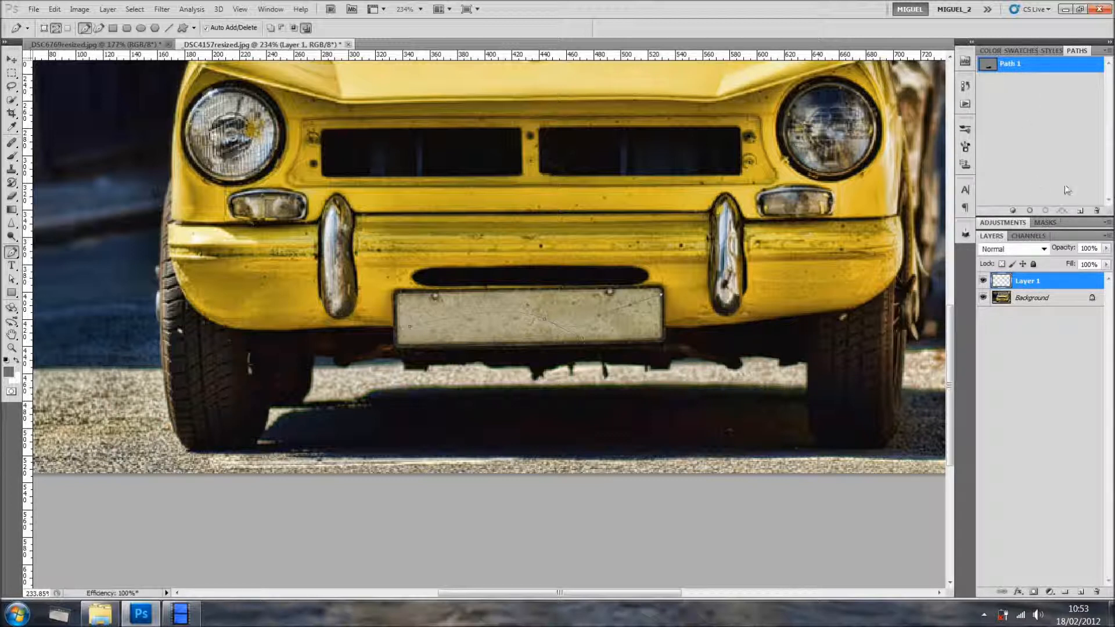
{"action": "left_click", "coordinate": [1081, 211]}
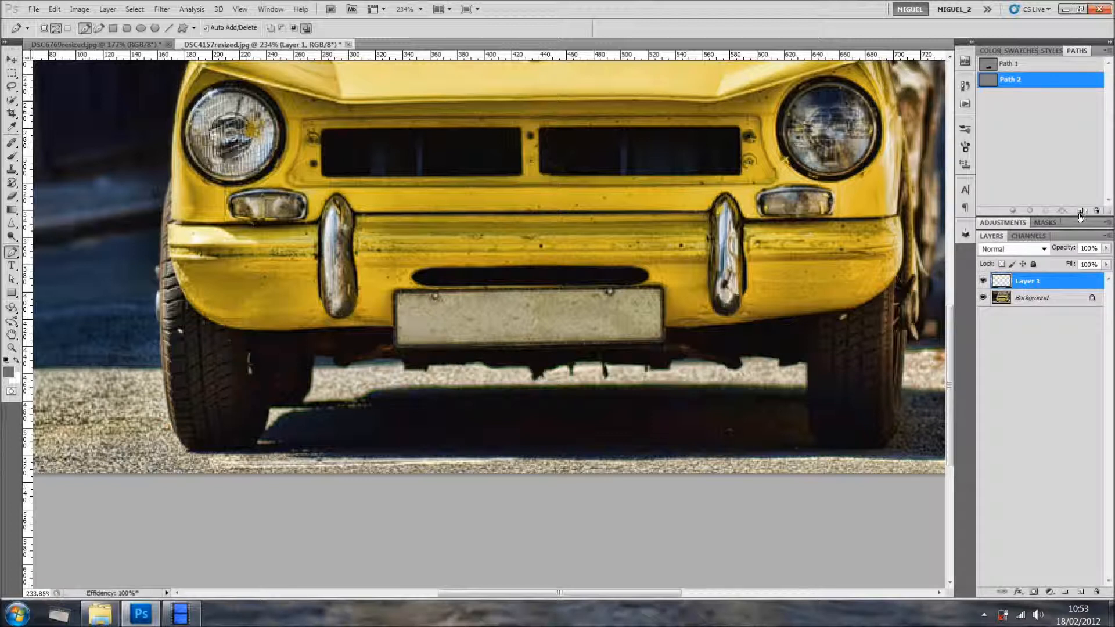
{"action": "left_click_drag", "start_coordinate": [409, 324], "coordinate": [546, 330]}
- Try to make a new anti-aliased selection from Path 2
{"action": "right_click", "coordinate": [1019, 85]}
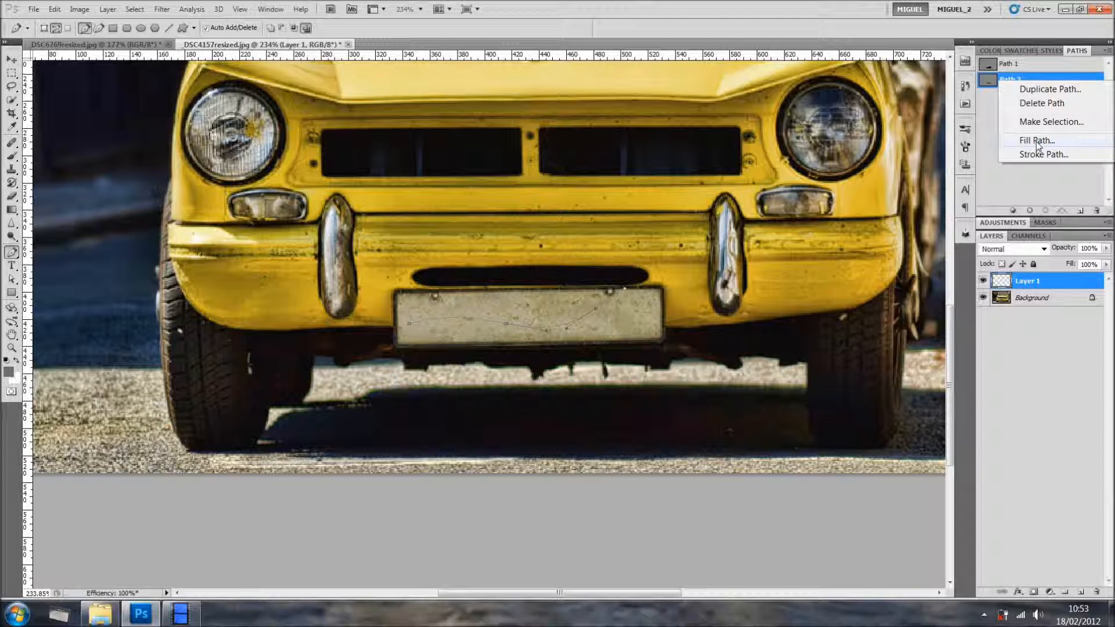
{"action": "left_click", "coordinate": [1040, 123]}
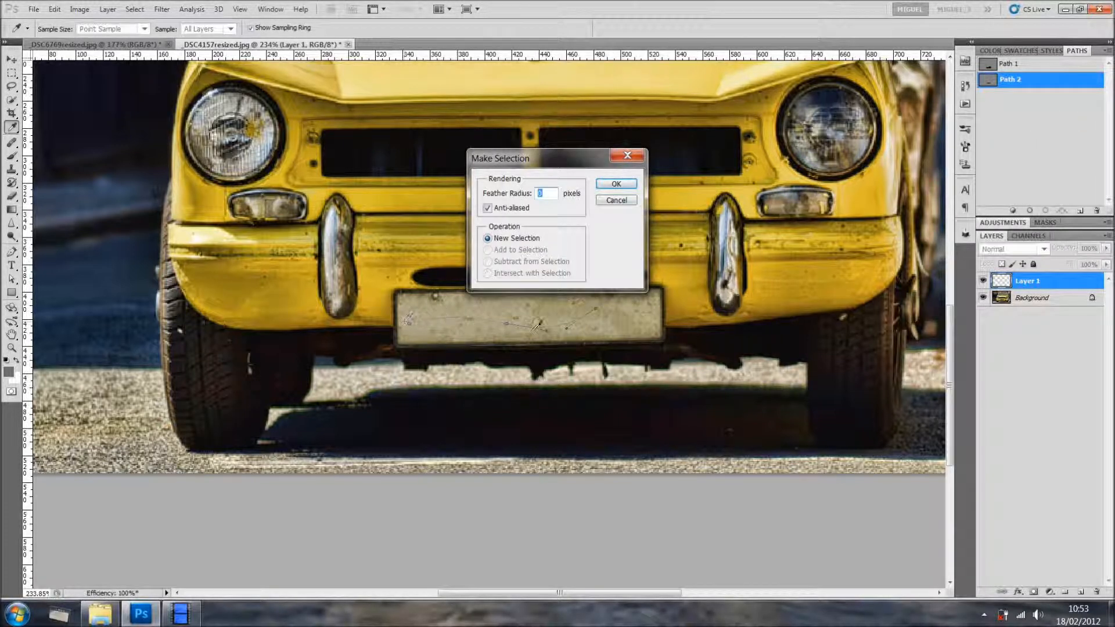
{"action": "left_click", "coordinate": [616, 184]}
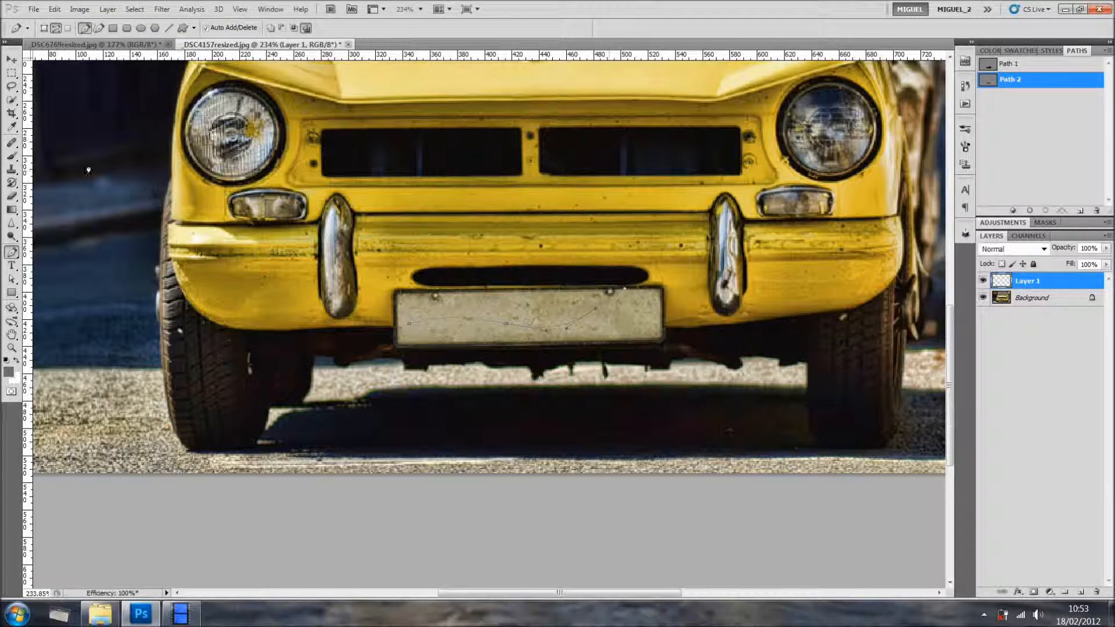
- Add the text "Photoshop" along the wavy Path 2 curve on the number plate and commit it
{"action": "left_click", "coordinate": [16, 267]}
{"action": "key", "text": "t"}
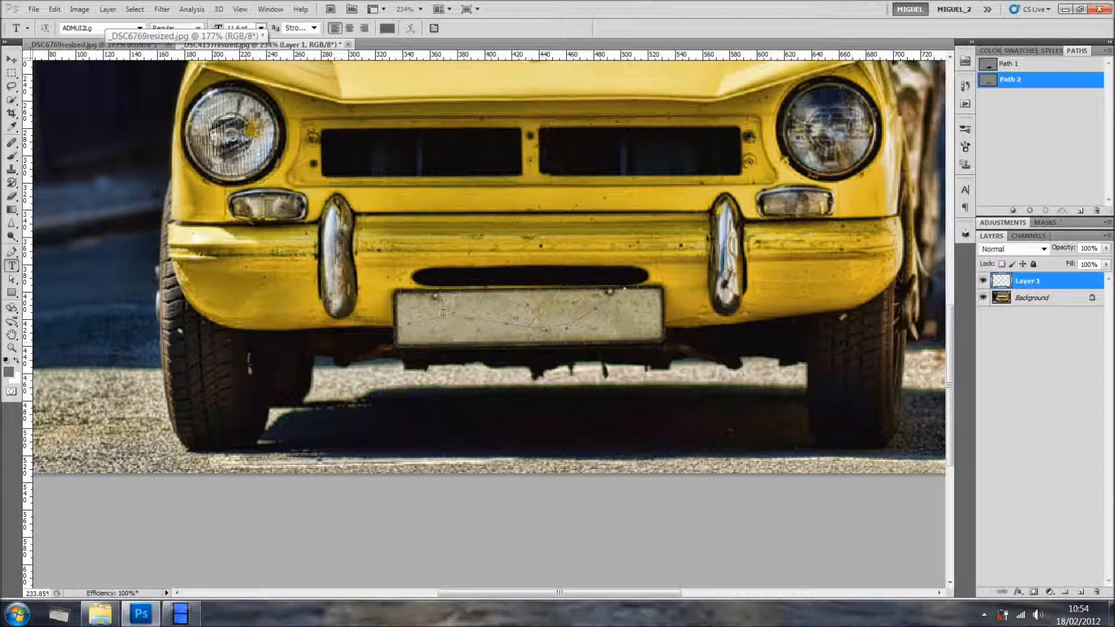
{"action": "scroll", "coordinate": [433, 312], "scroll_direction": "up", "scroll_amount": 3}
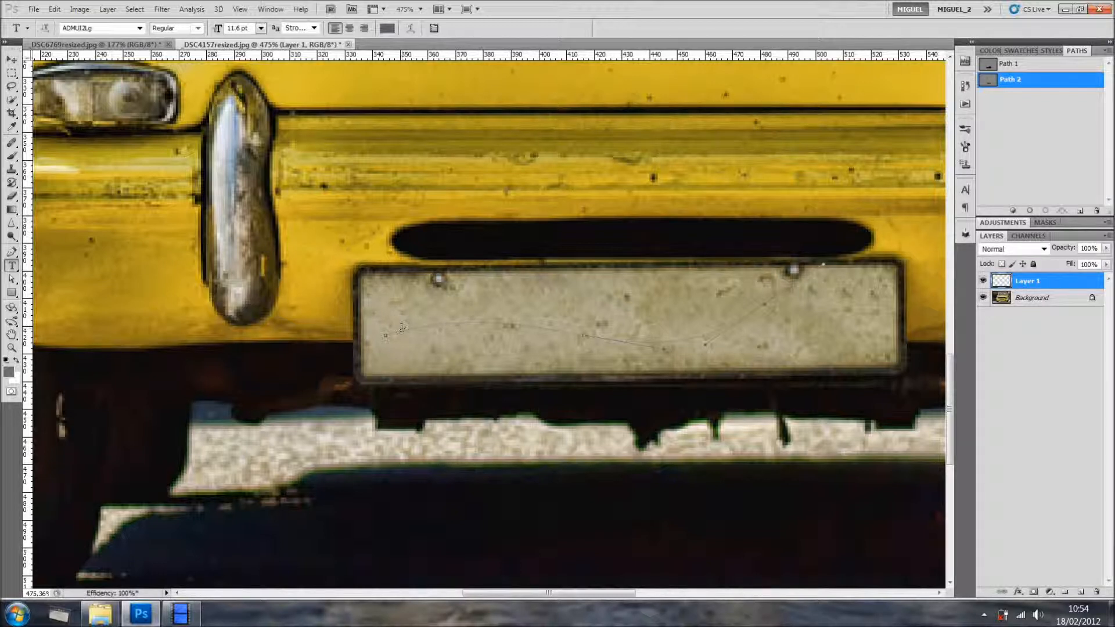
{"action": "left_click", "coordinate": [420, 326]}
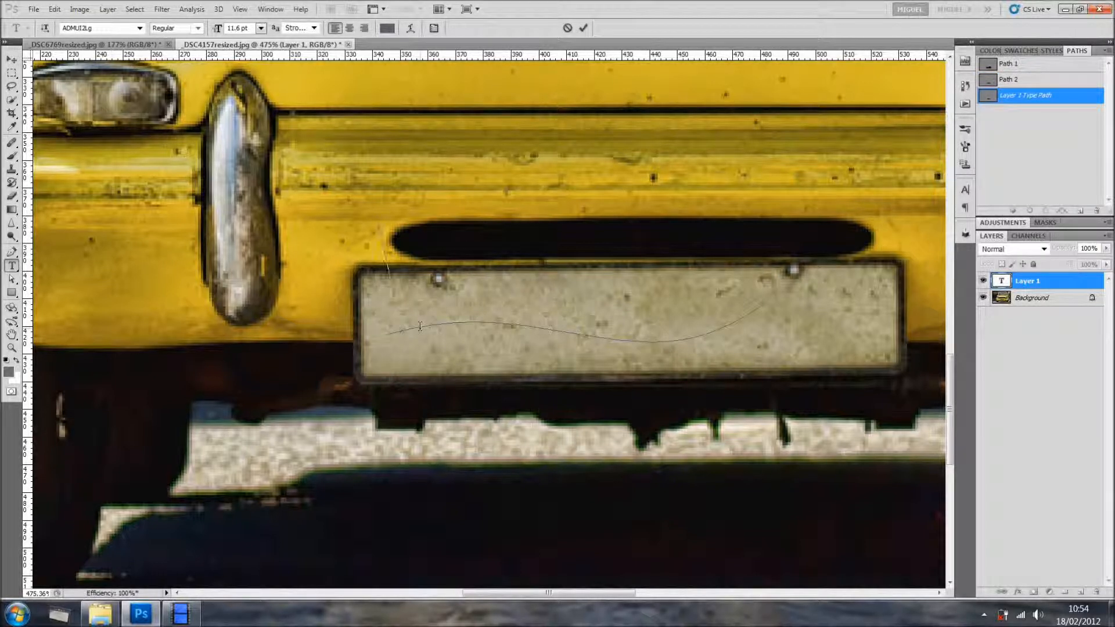
{"action": "type", "text": "Photosho"}
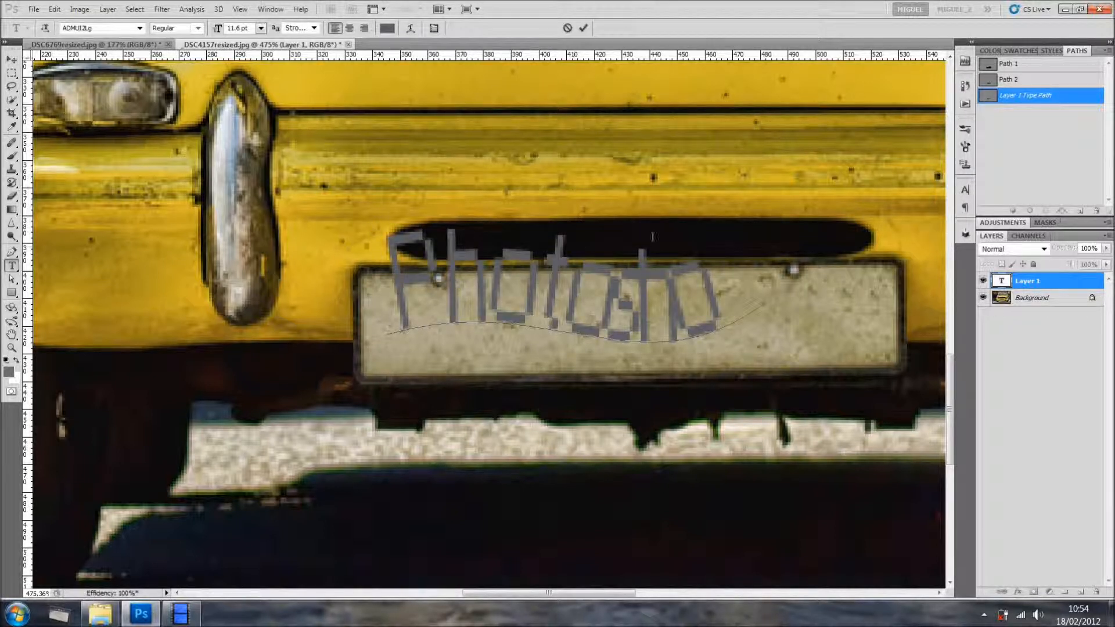
{"action": "left_click", "coordinate": [583, 28]}
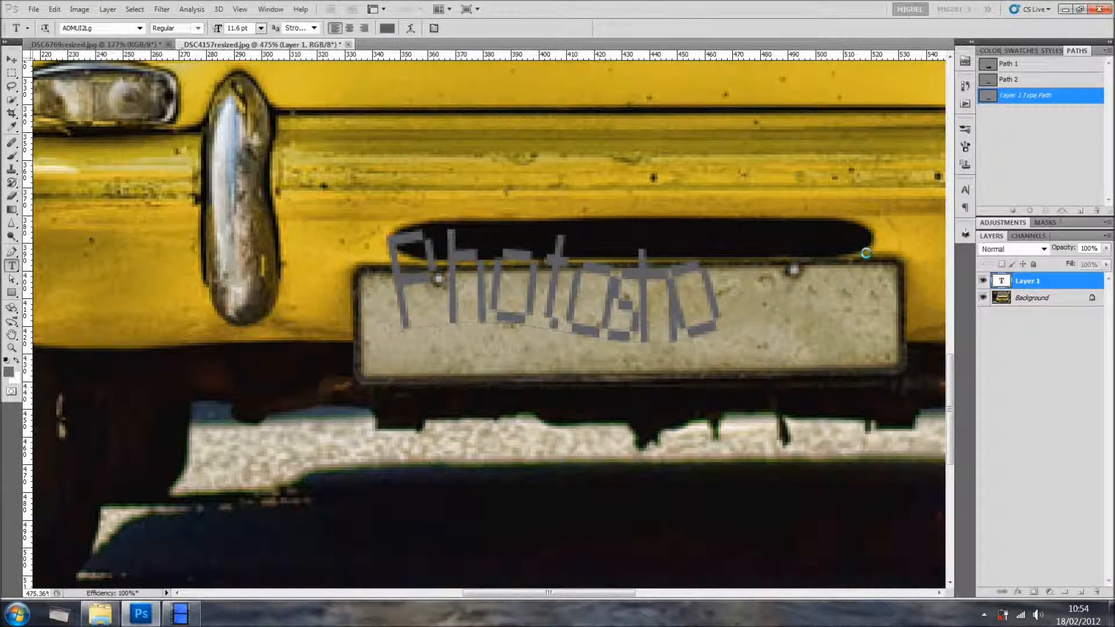
- Reduce the font size of the Photoshop path text to 7.01 pt
{"action": "double_click", "coordinate": [1001, 279]}
{"action": "left_click_drag", "start_coordinate": [221, 33], "coordinate": [216, 36]}
{"action": "left_click", "coordinate": [583, 28]}
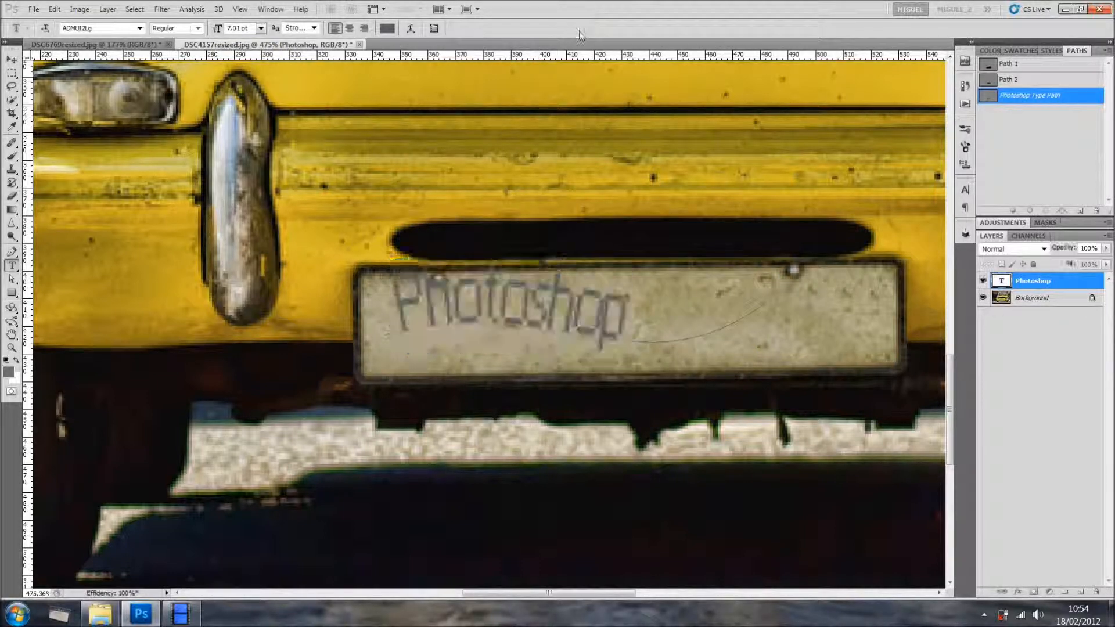
- Move the Photoshop path text right and slightly down so it sits in the middle of the number plate
{"action": "left_click", "coordinate": [11, 60]}
{"action": "left_click_drag", "start_coordinate": [487, 351], "coordinate": [577, 373]}
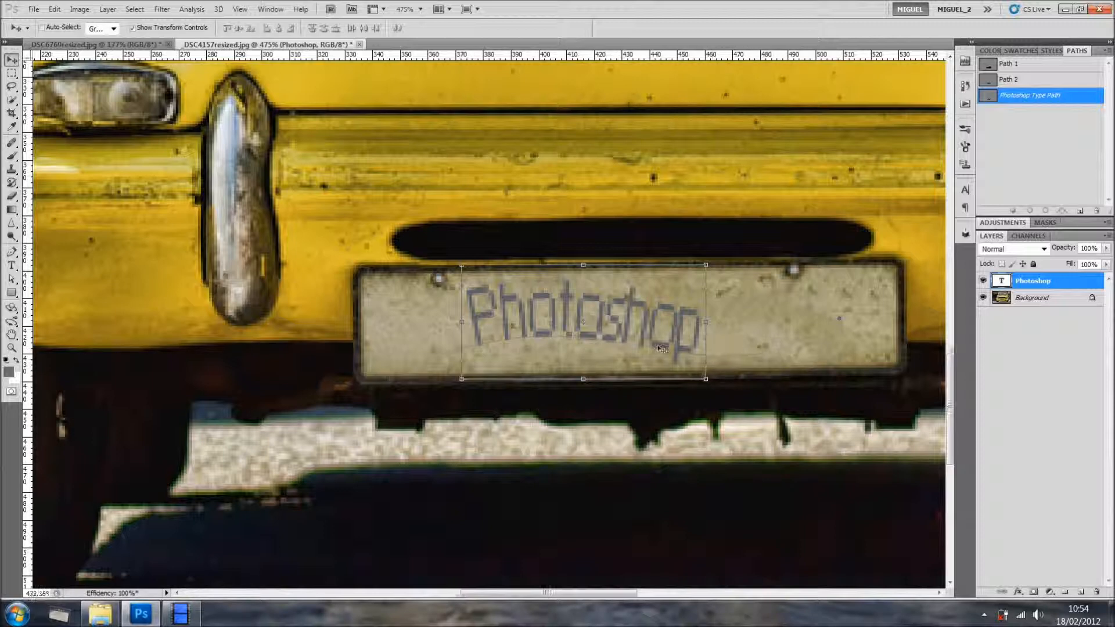
{"action": "scroll", "coordinate": [665, 347], "scroll_direction": "down", "scroll_amount": 3}
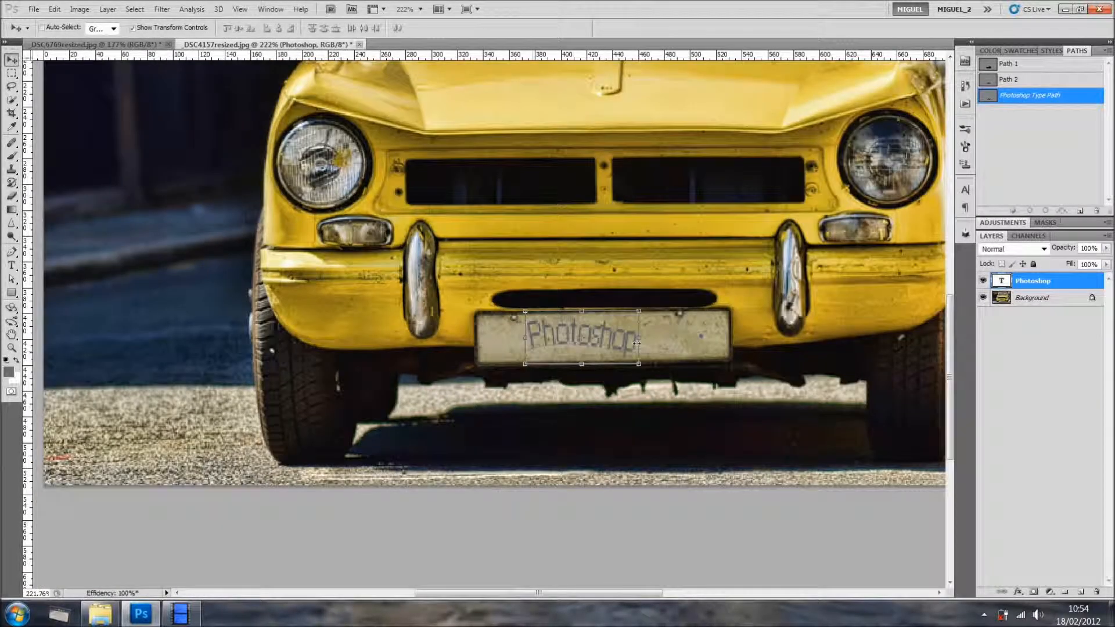
{"action": "scroll", "coordinate": [636, 343], "scroll_direction": "down", "scroll_amount": 3}
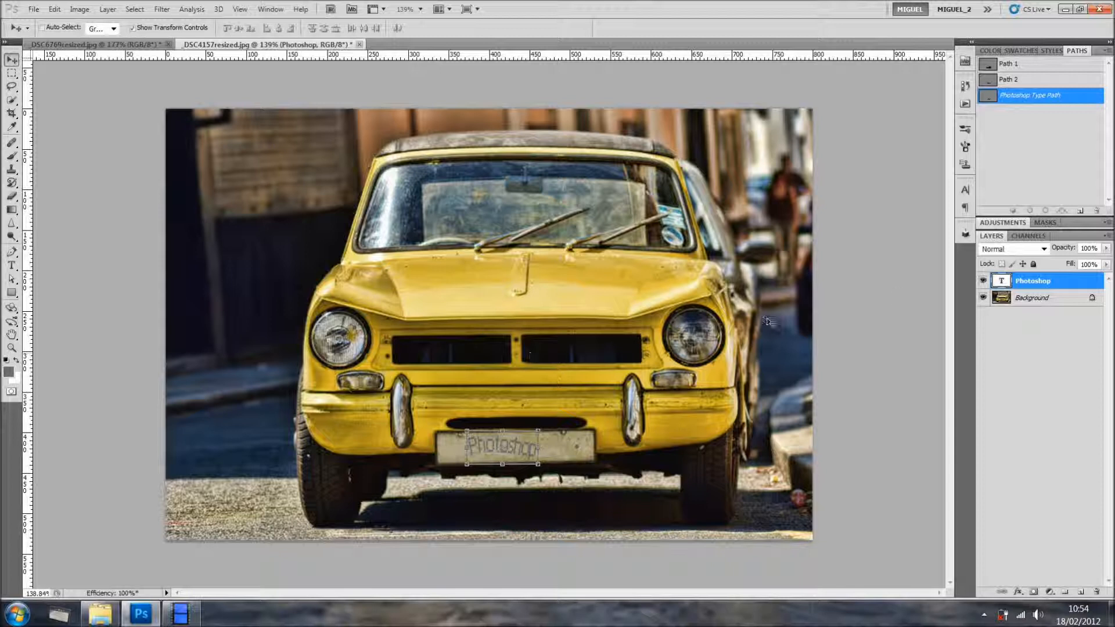